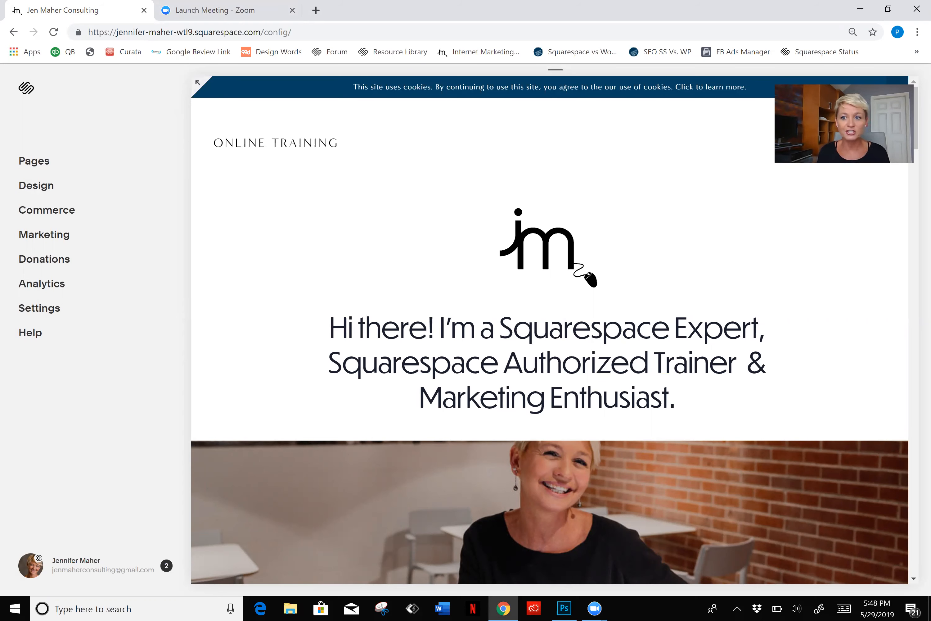
Look through the sections of the home page preview and return to the intro banner
mouse_move(759, 310)
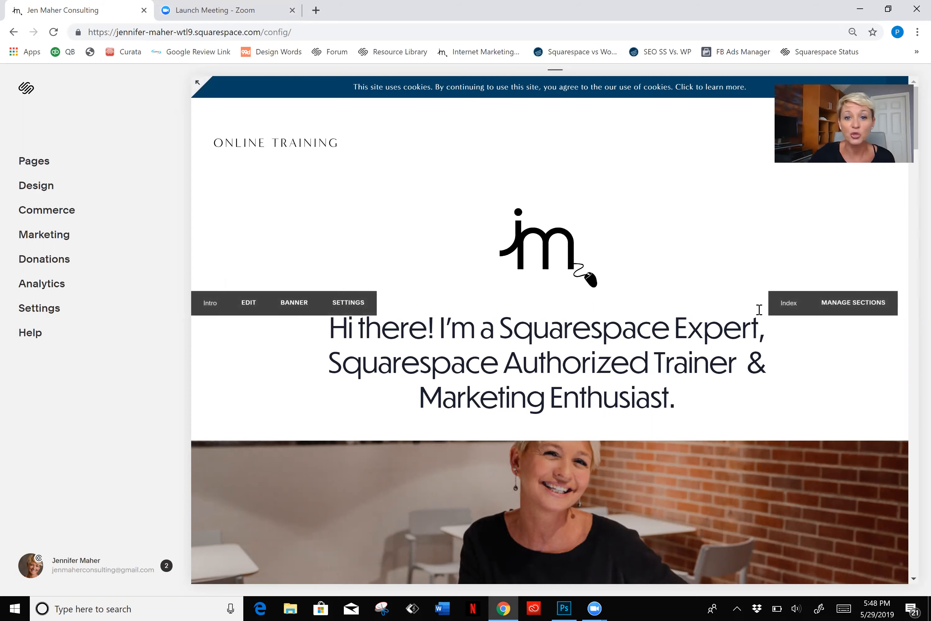
scroll(759, 309, "down", 4)
scroll(759, 309, "down", 5)
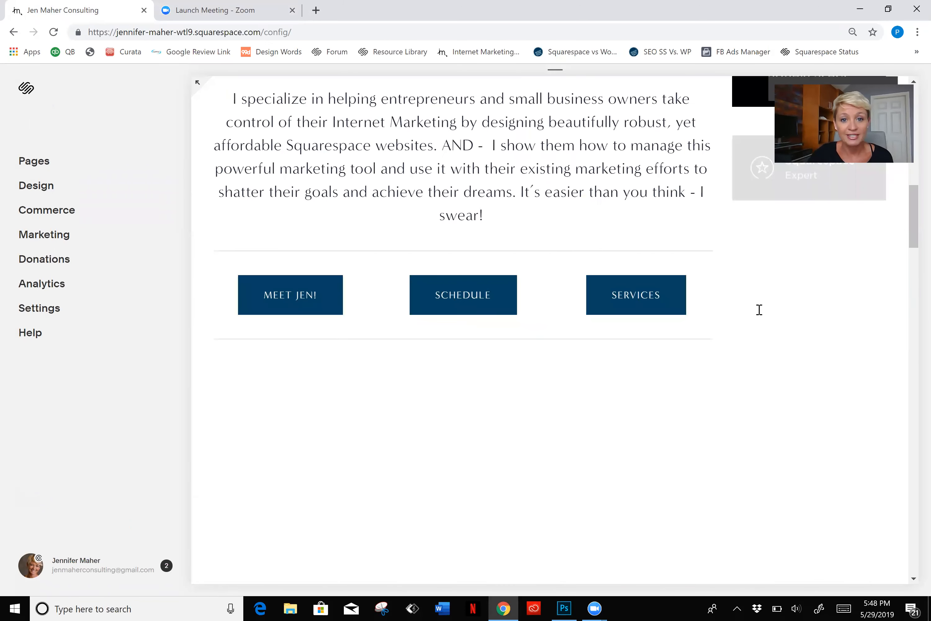
scroll(759, 310, "down", 5)
scroll(759, 310, "down", 6)
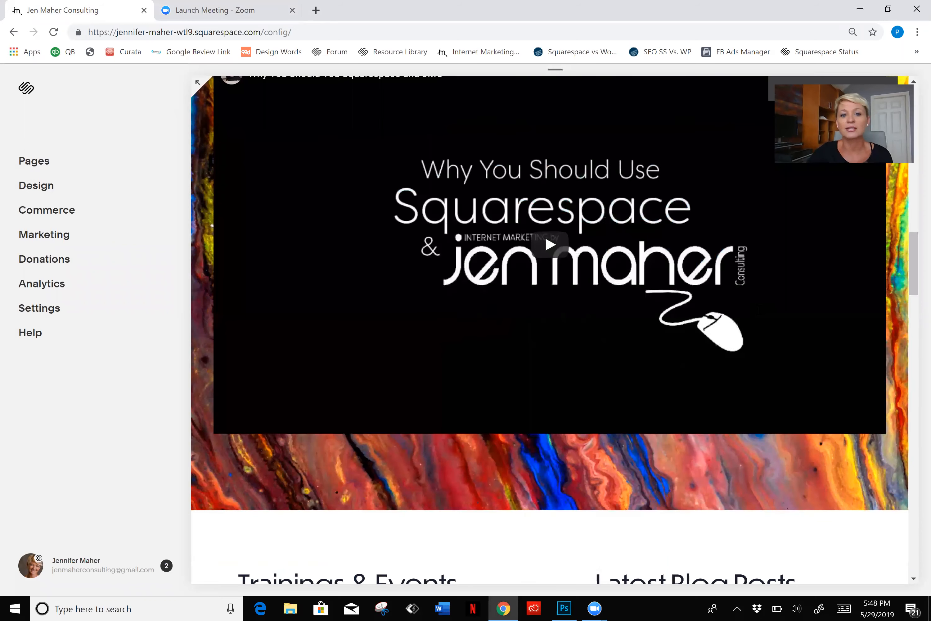
scroll(759, 310, "down", 5)
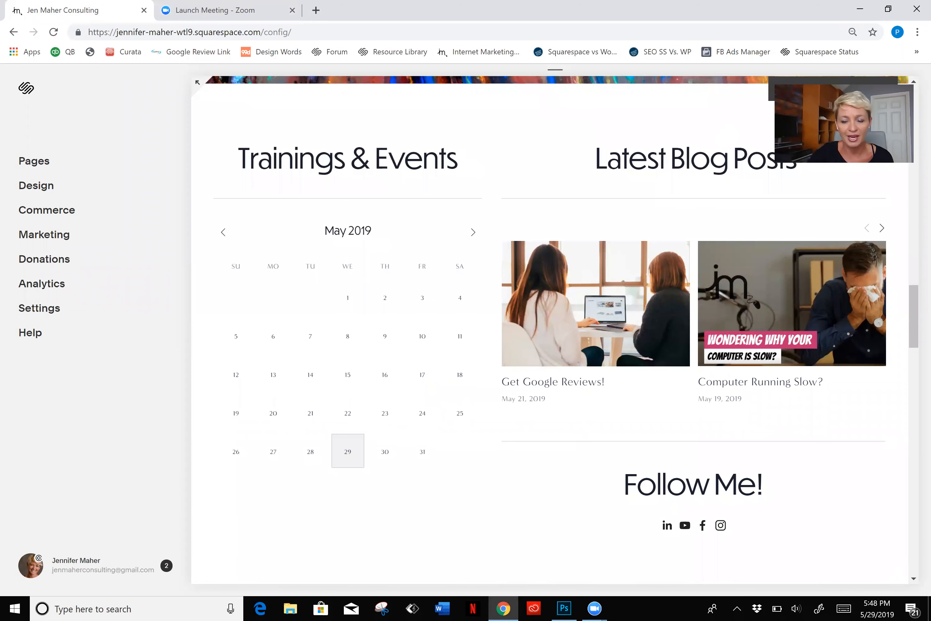
scroll(759, 310, "down", 5)
scroll(759, 310, "down", 5)
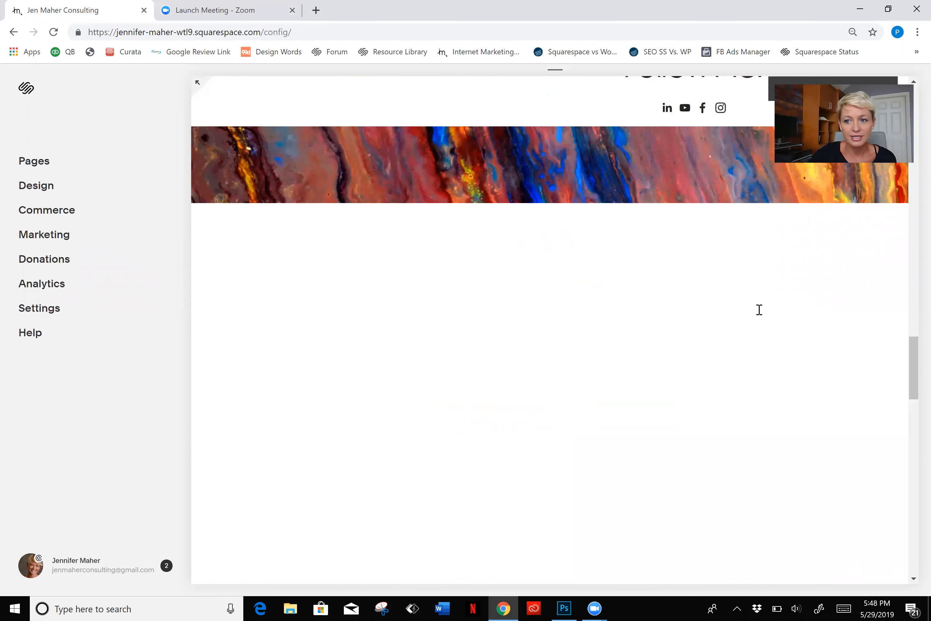
scroll(759, 310, "up", 20)
scroll(550, 321, "up", 20)
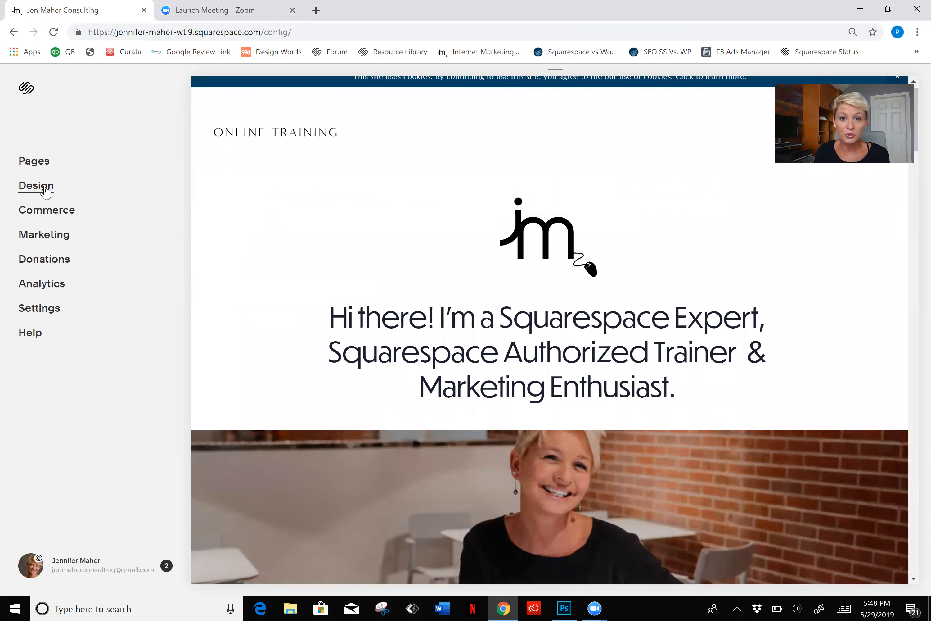
Open the site's style settings and look through the header layout, branding and primary navigation options
left_click(46, 188)
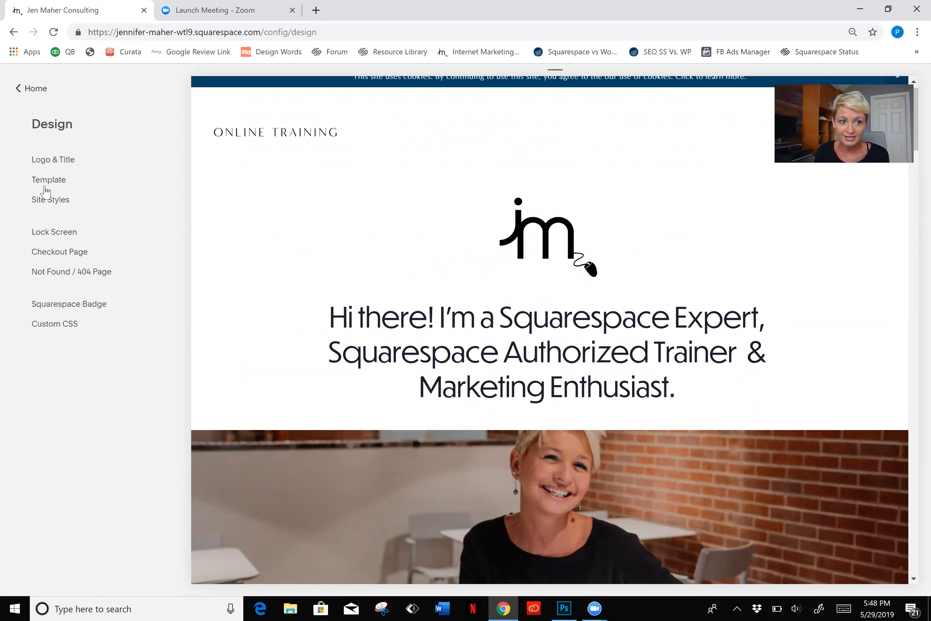
left_click(44, 205)
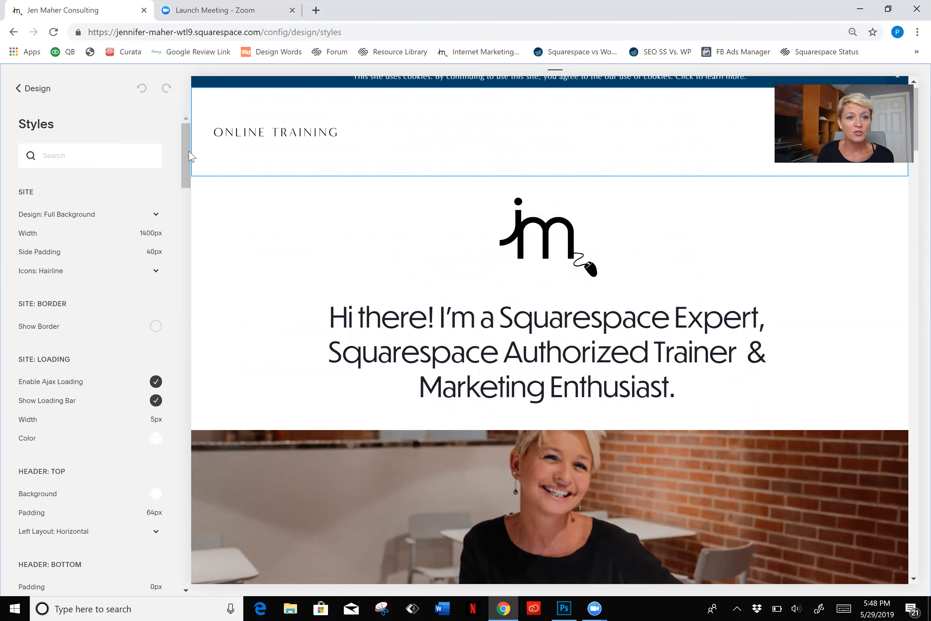
left_click_drag(184, 148, 185, 211)
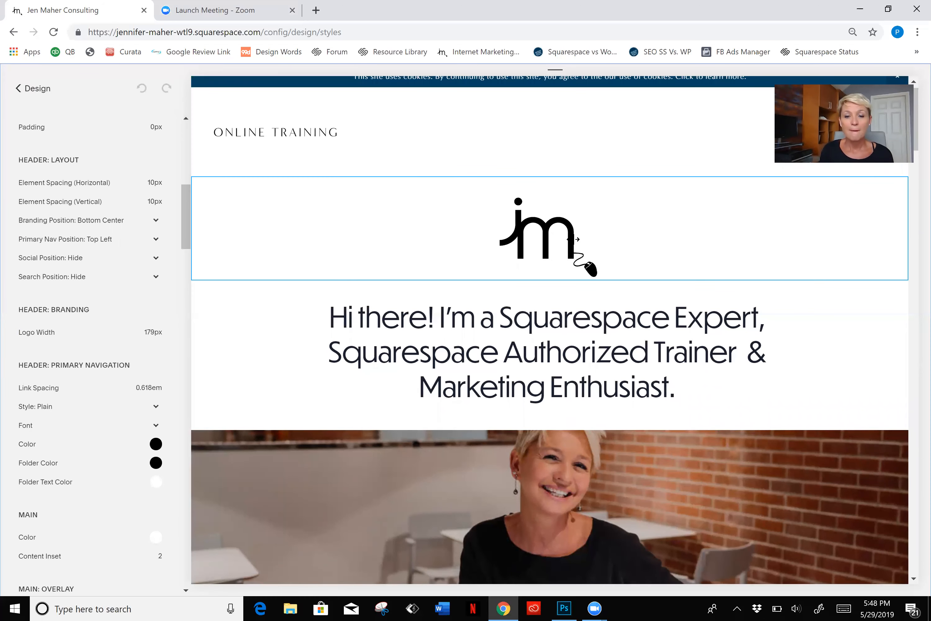
Narrow the style settings to those of the intro heading beneath the logo
left_click(622, 350)
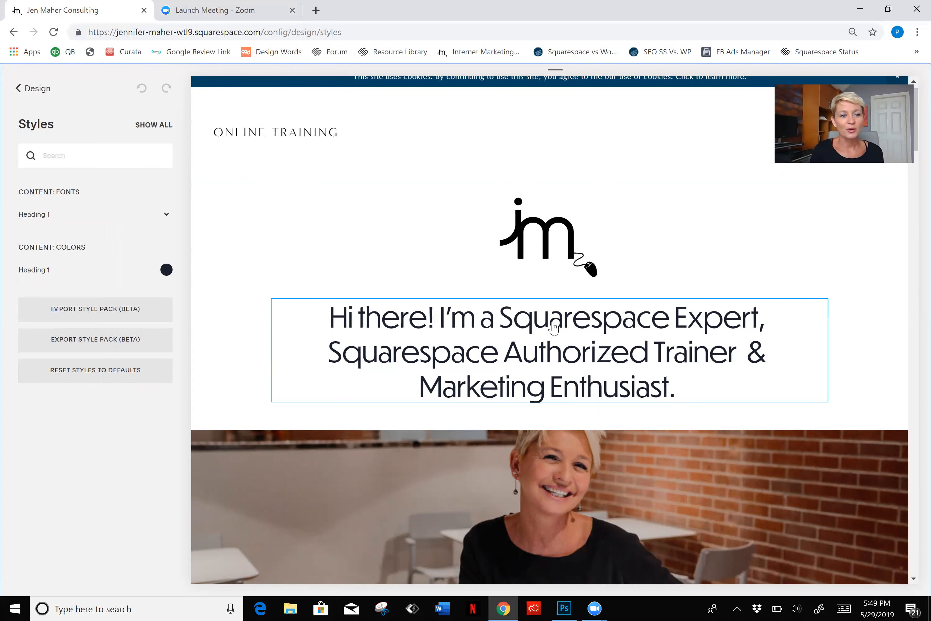
left_click(160, 125)
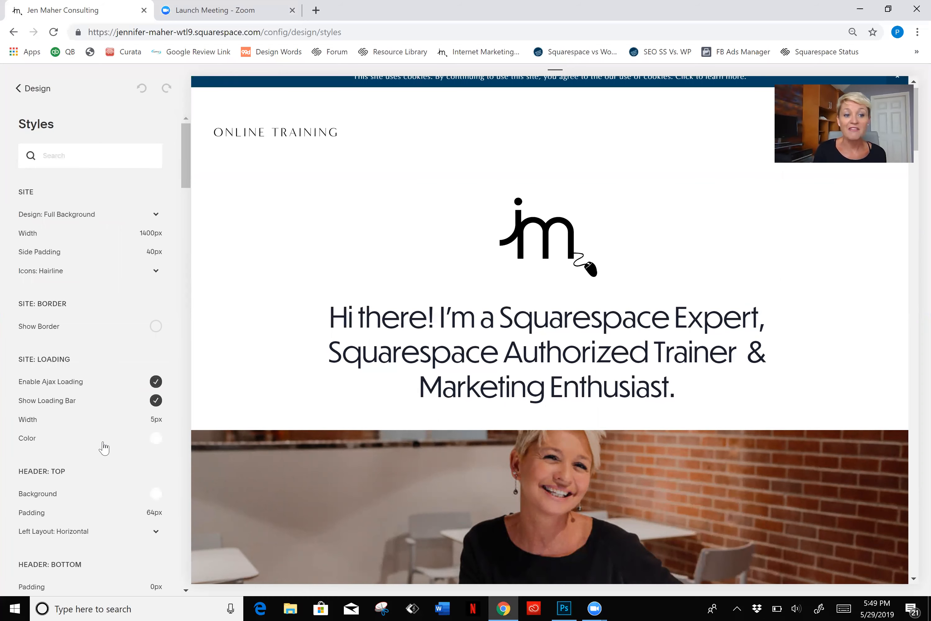
left_click(472, 340)
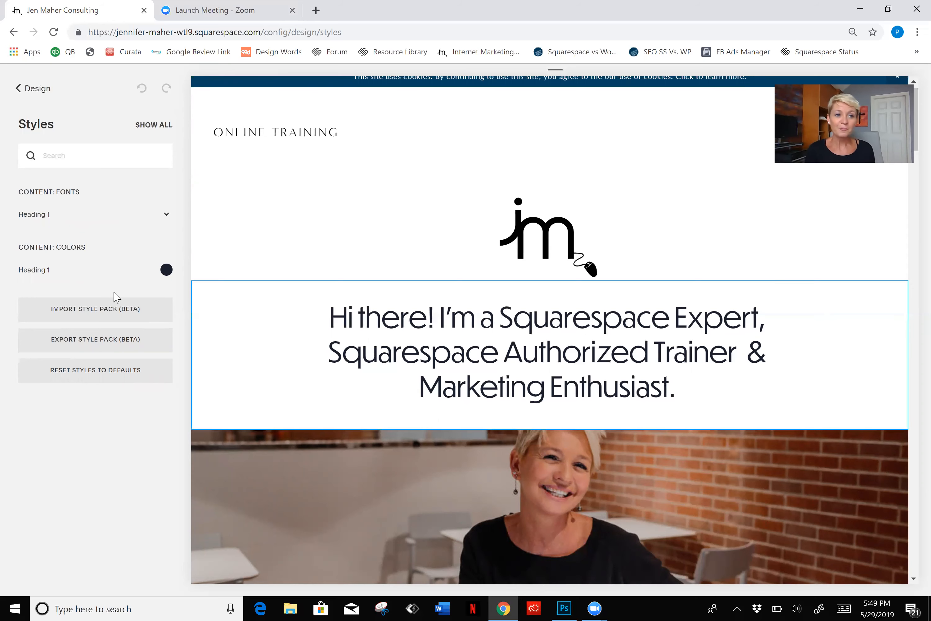
Set the Heading 1 font to Eagle
left_click(45, 217)
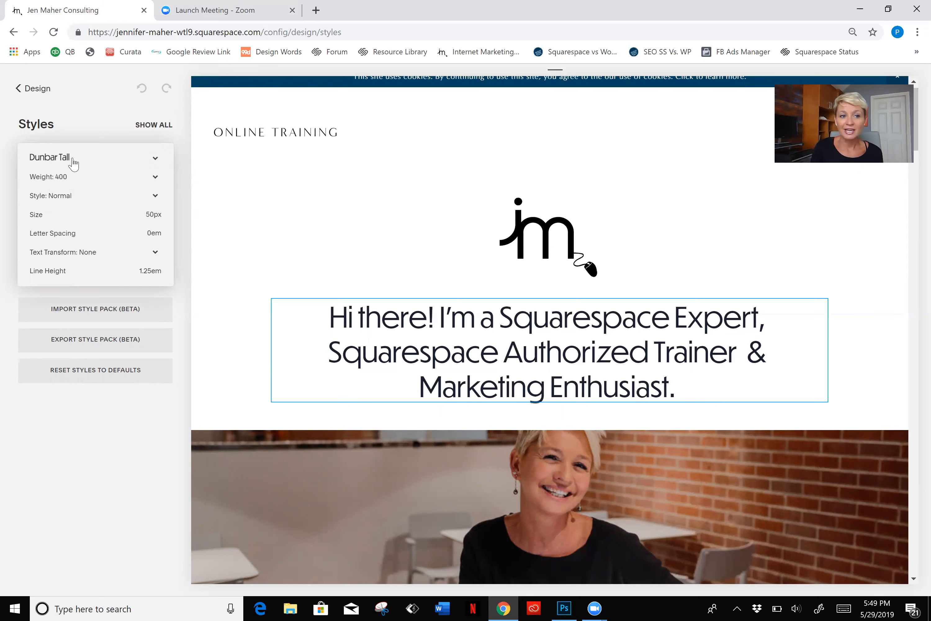
left_click(73, 163)
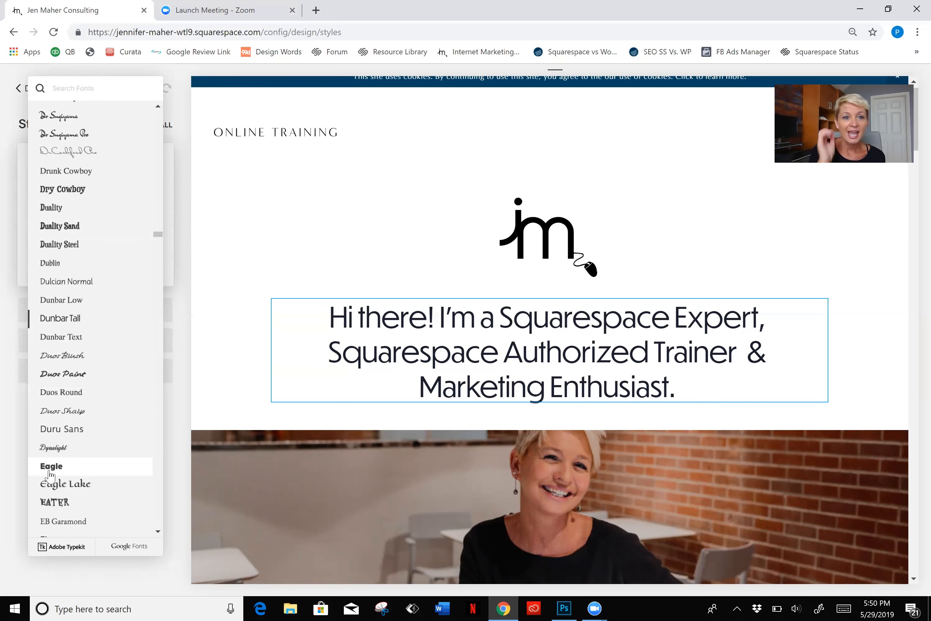
left_click(94, 471)
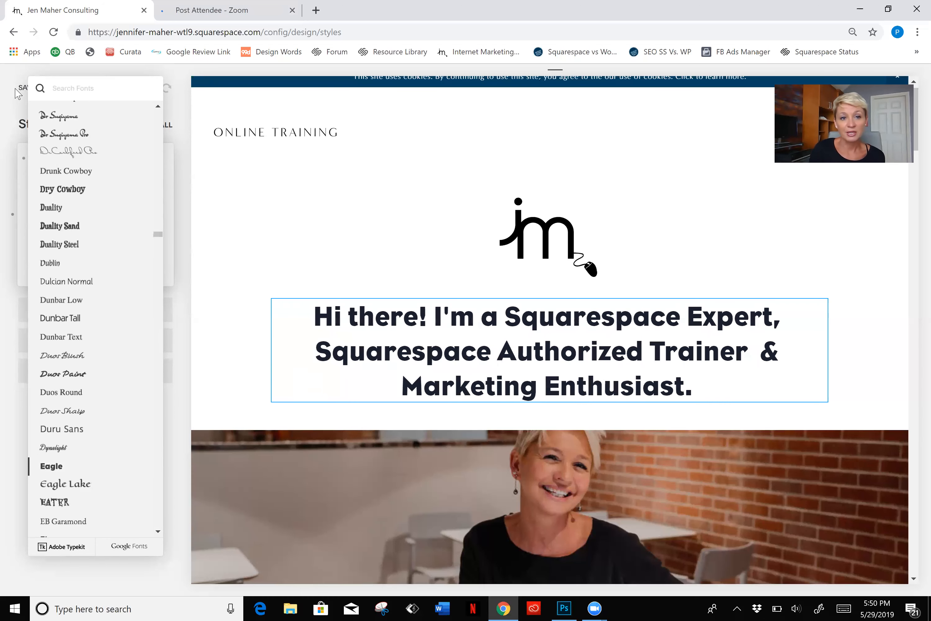
left_click(183, 116)
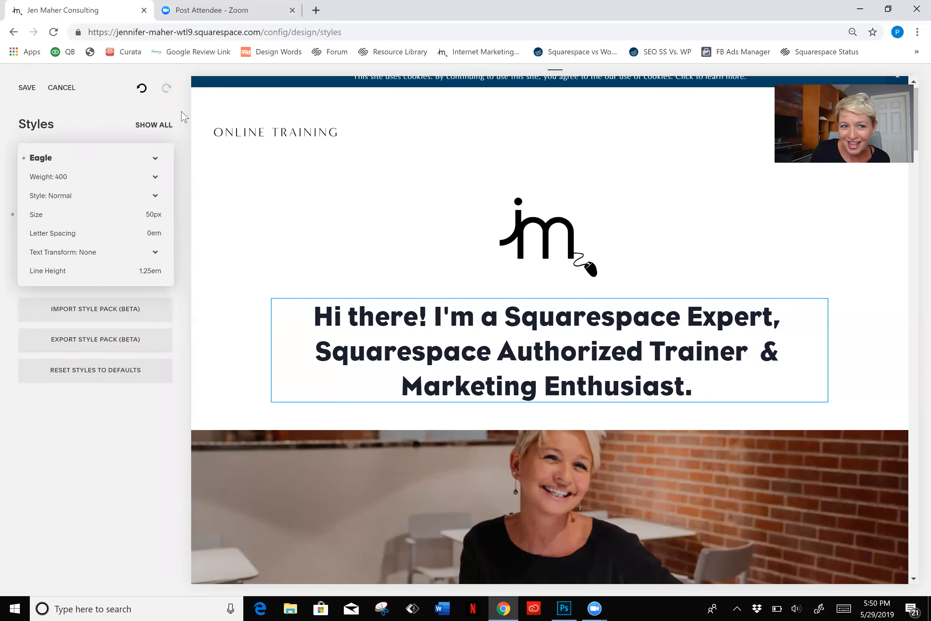
Undo the Heading 1 font change
left_click(142, 89)
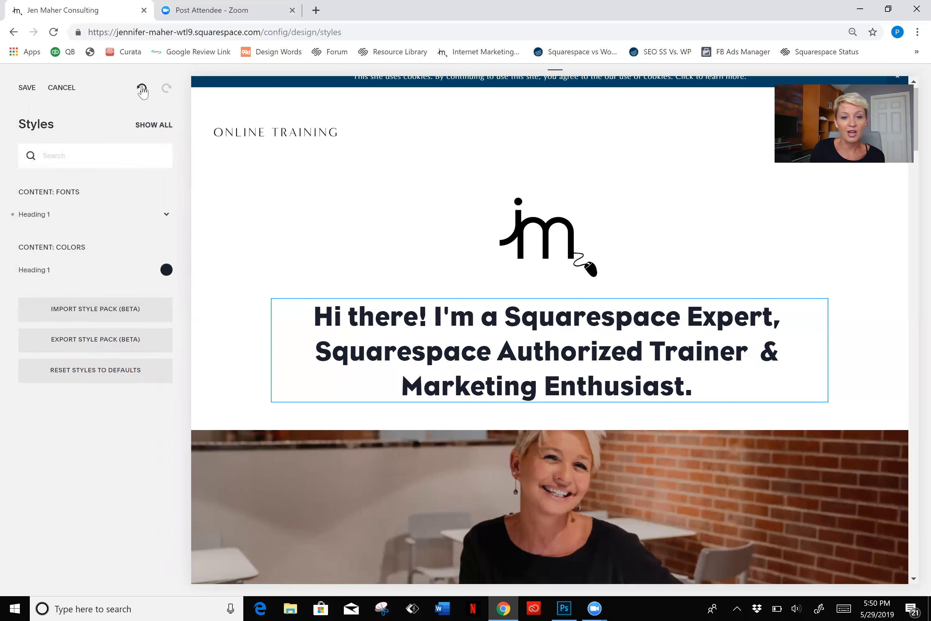
left_click(142, 90)
mouse_move(277, 134)
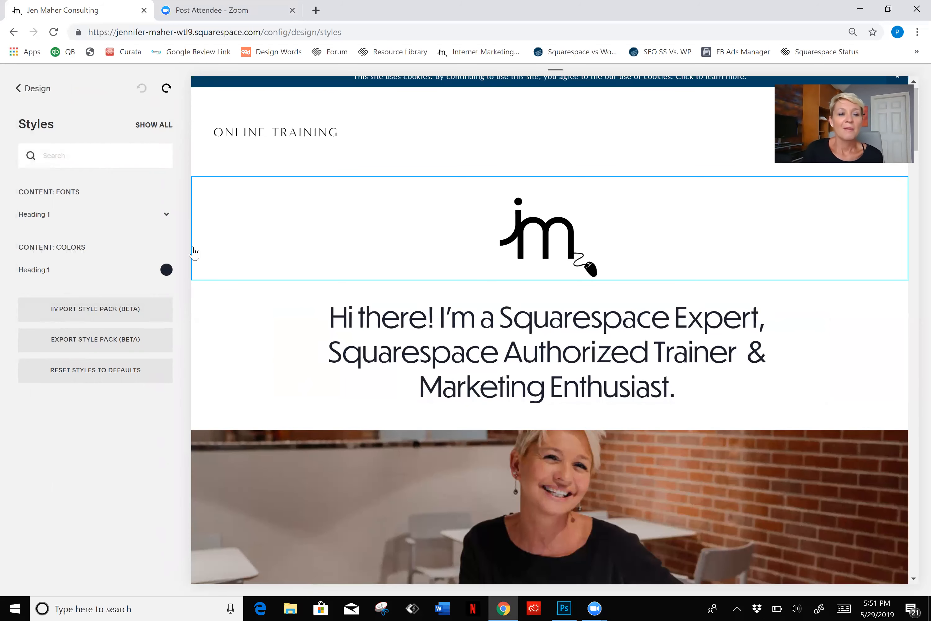
Try the Heading 1 font weight at 100 and then at 900
left_click(51, 215)
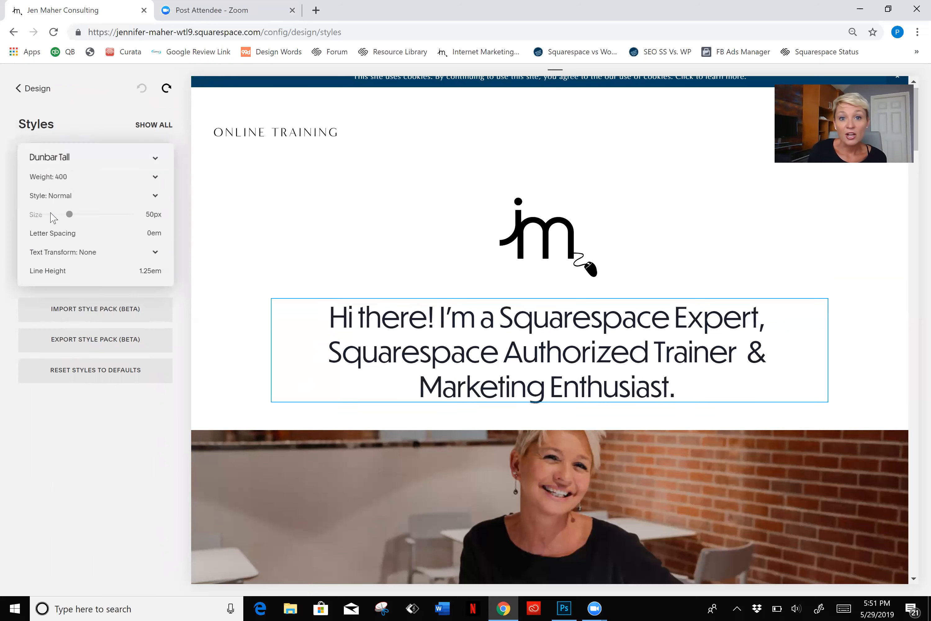
left_click(63, 184)
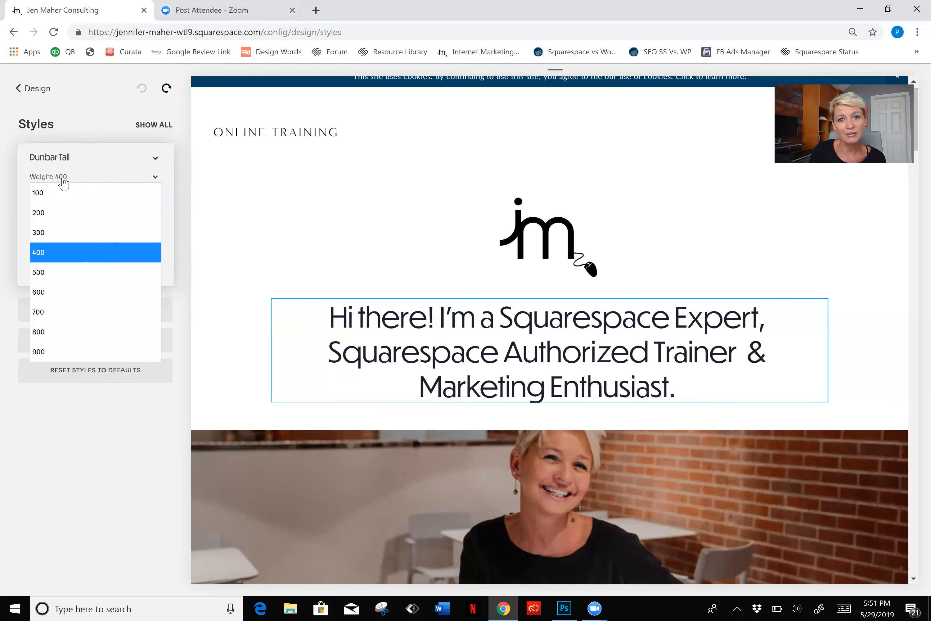
left_click(49, 192)
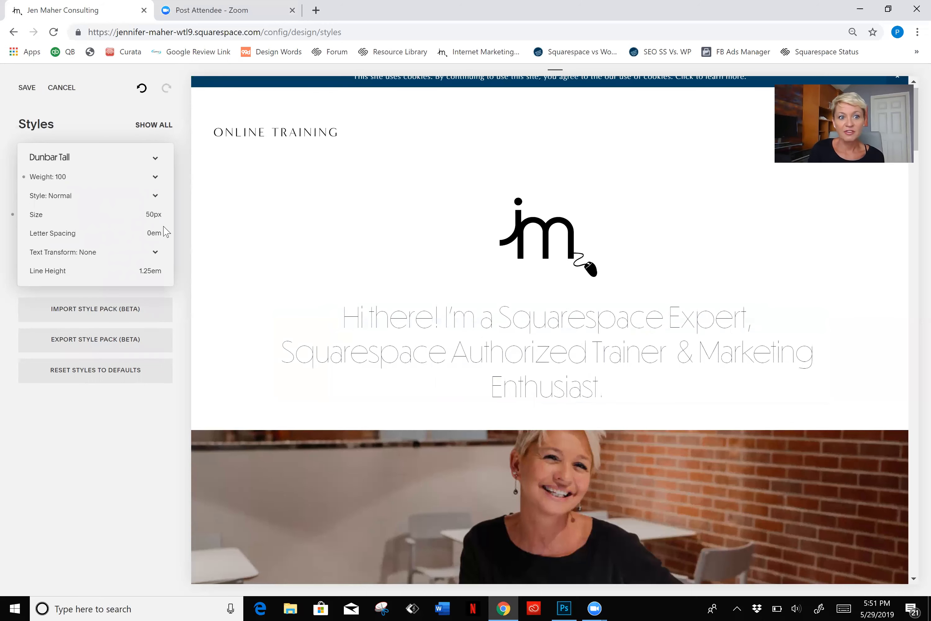
left_click(63, 178)
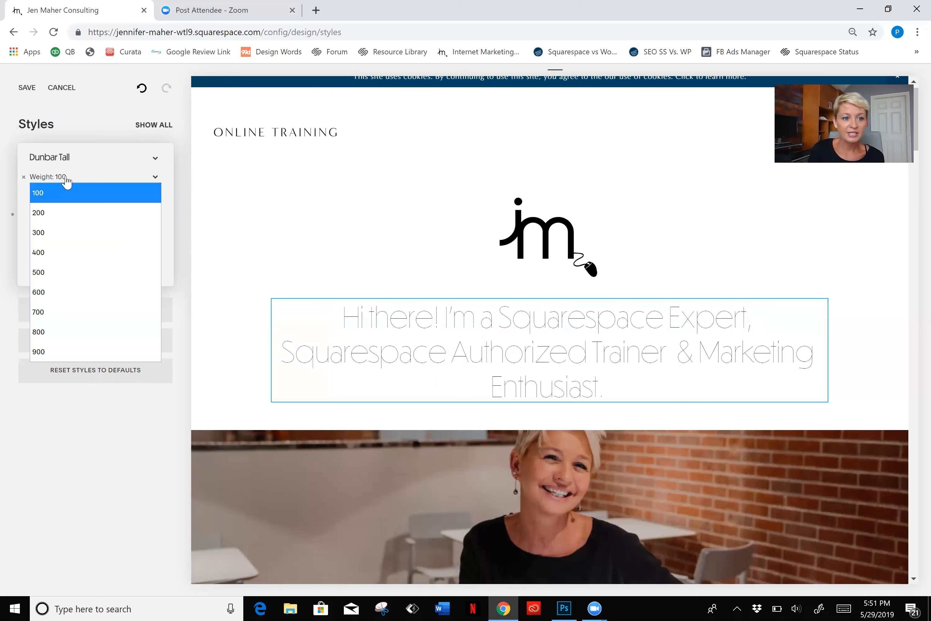
left_click(60, 354)
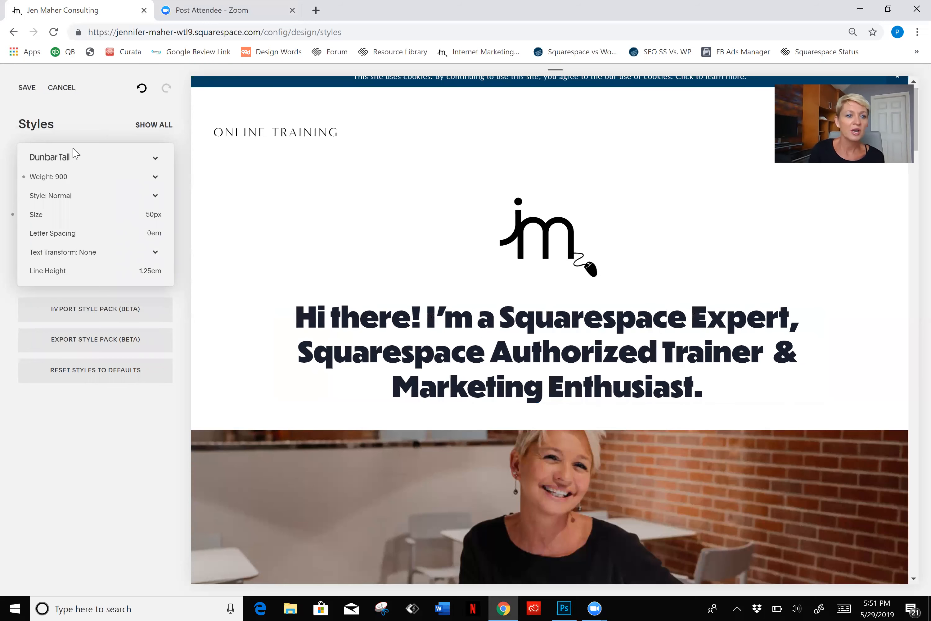
Undo both Heading 1 font weight changes
left_click(56, 181)
left_click(108, 105)
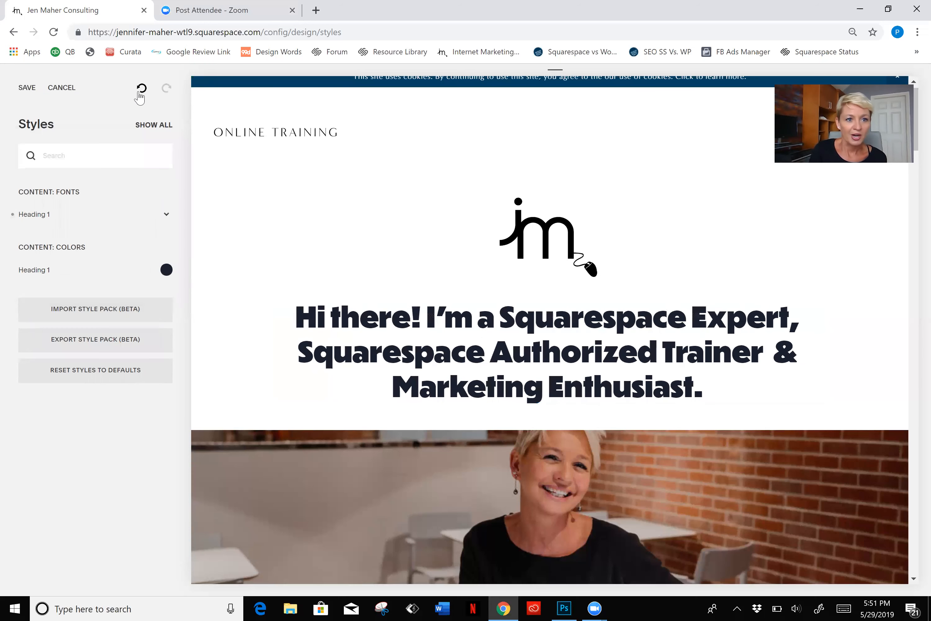
left_click(142, 90)
left_click(142, 91)
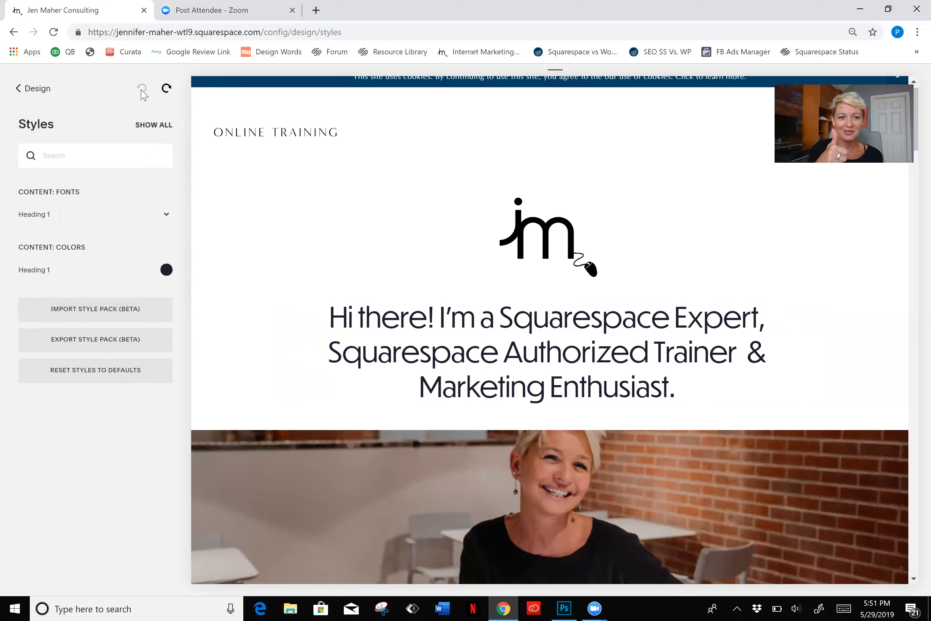
Try a letter spacing of 0.24em on Heading 1, and undo the change
left_click(69, 217)
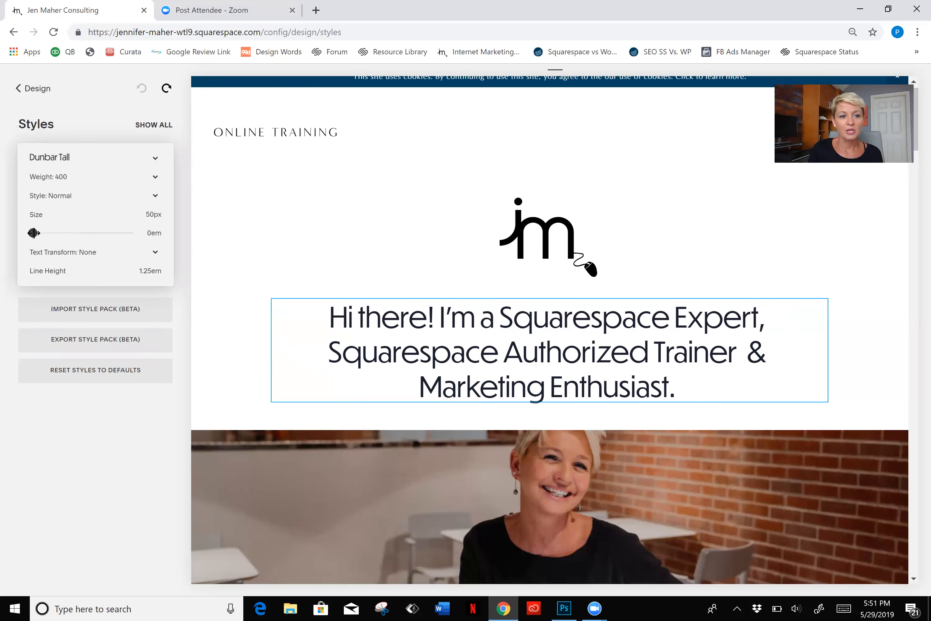
mouse_move(34, 233)
left_mouse_down()
mouse_move(60, 233)
mouse_move(37, 231)
left_mouse_up()
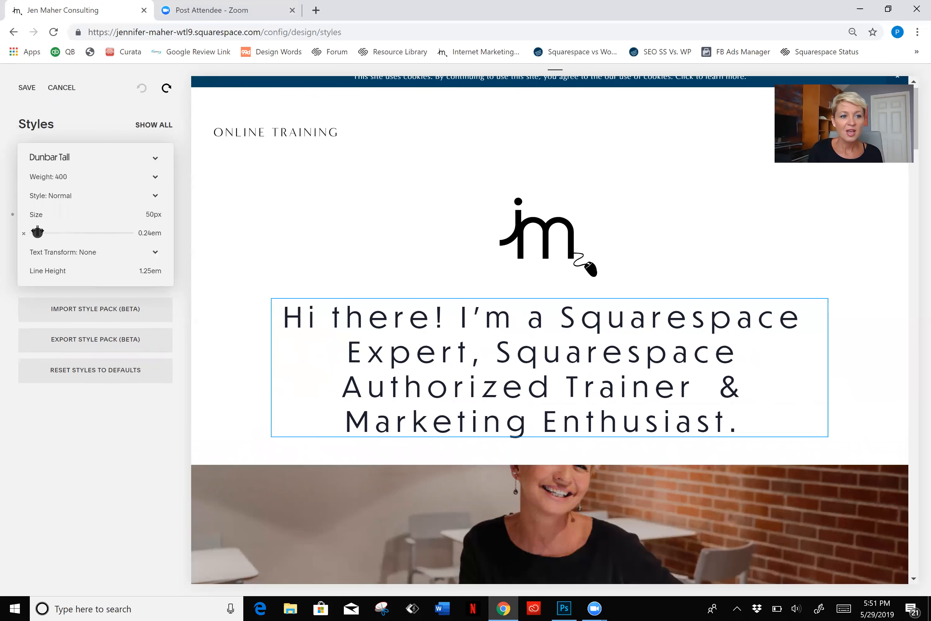
left_click(139, 89)
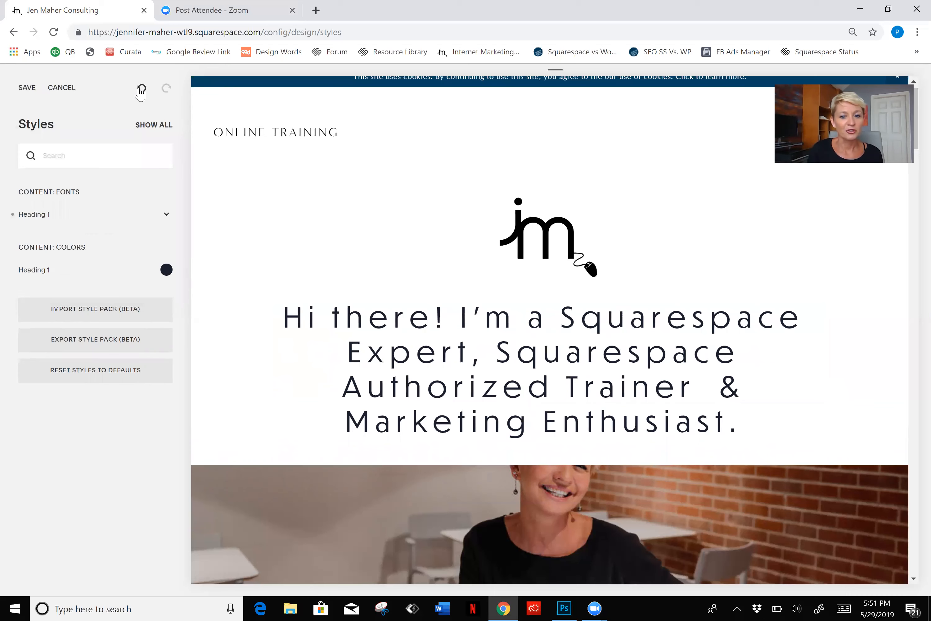
left_click(140, 90)
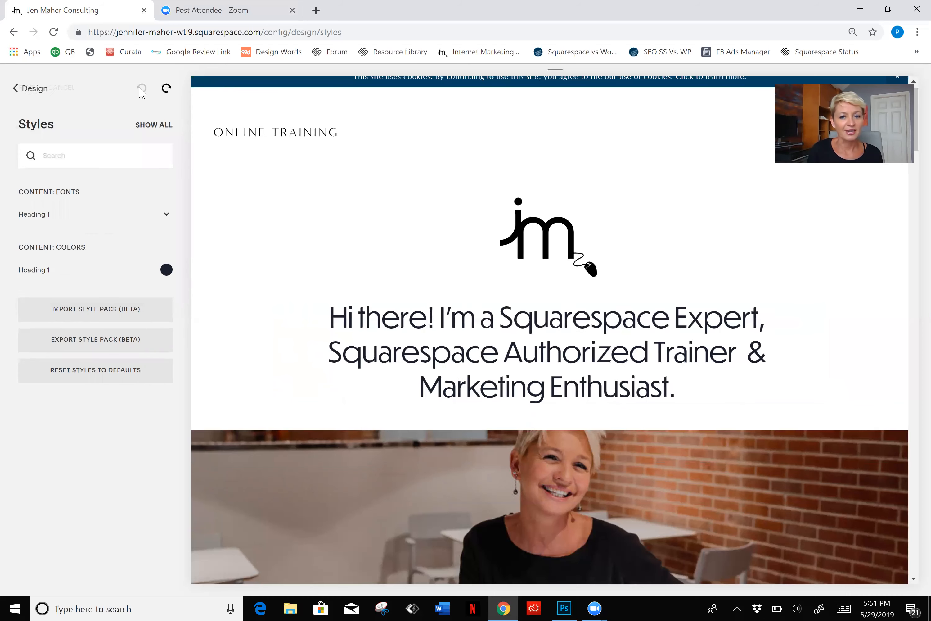
Examine the Heading 1 text options, including text transform and line height, and close them
left_click(46, 222)
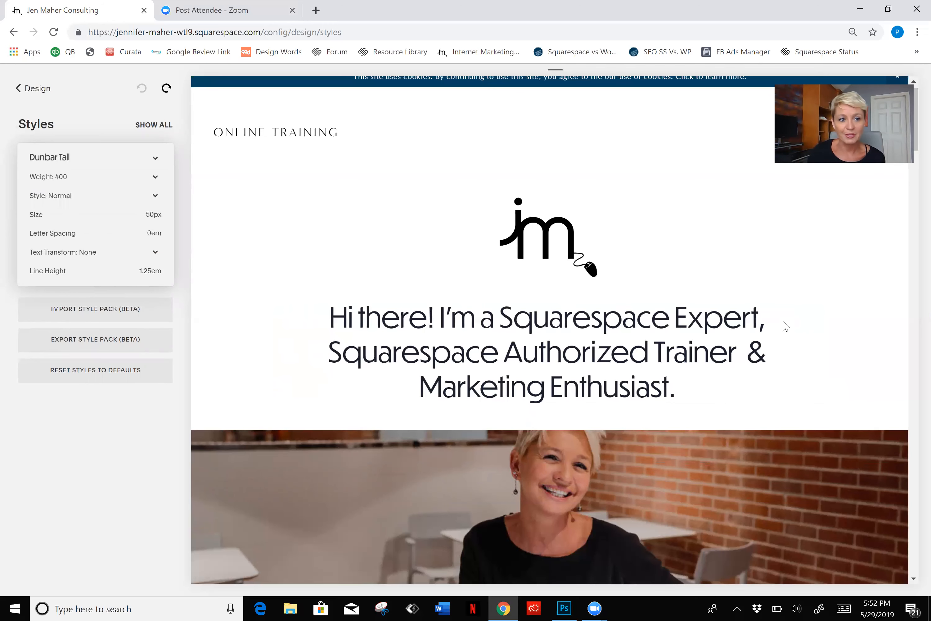
mouse_move(119, 279)
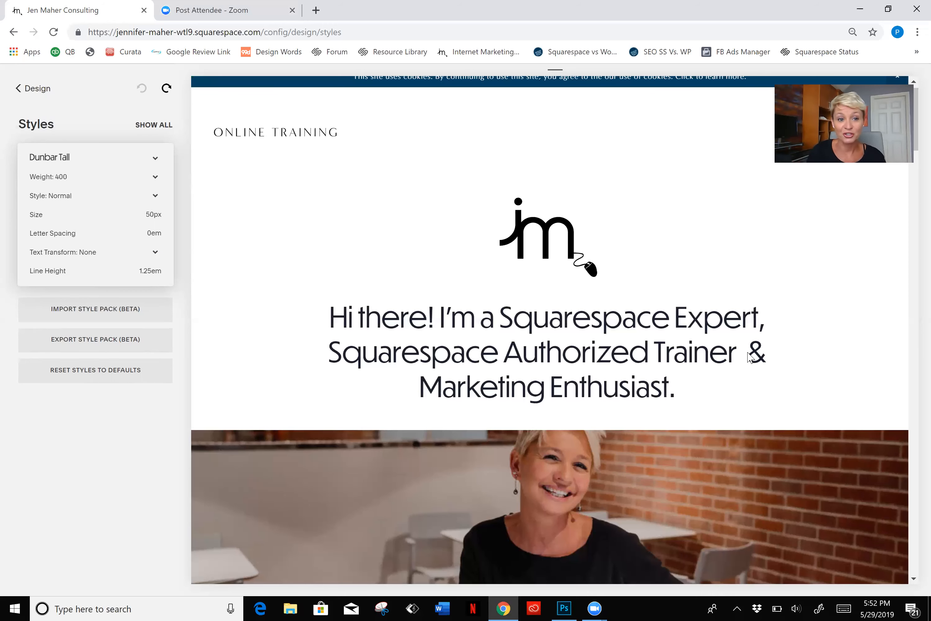
mouse_move(70, 275)
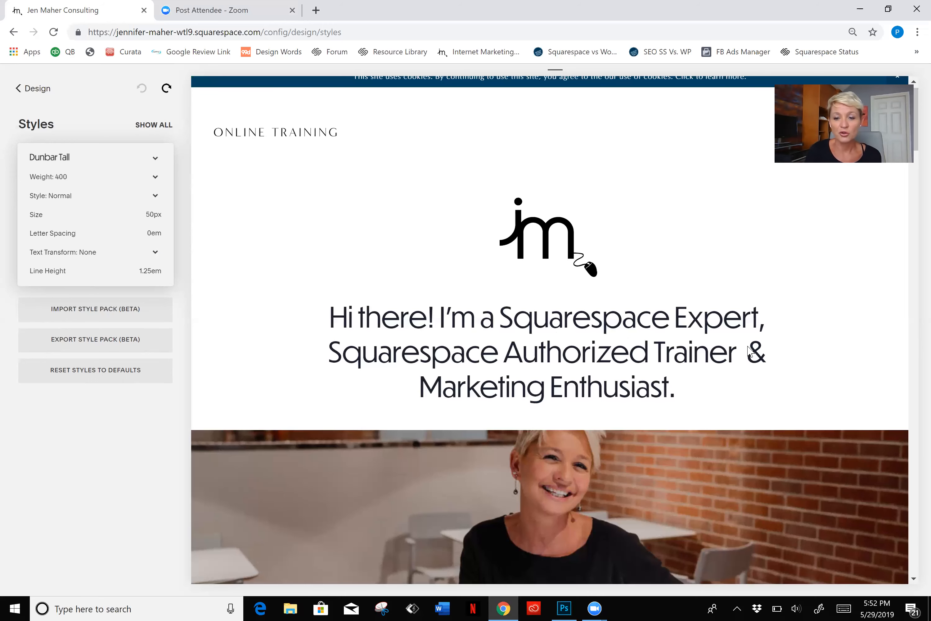
left_click(185, 224)
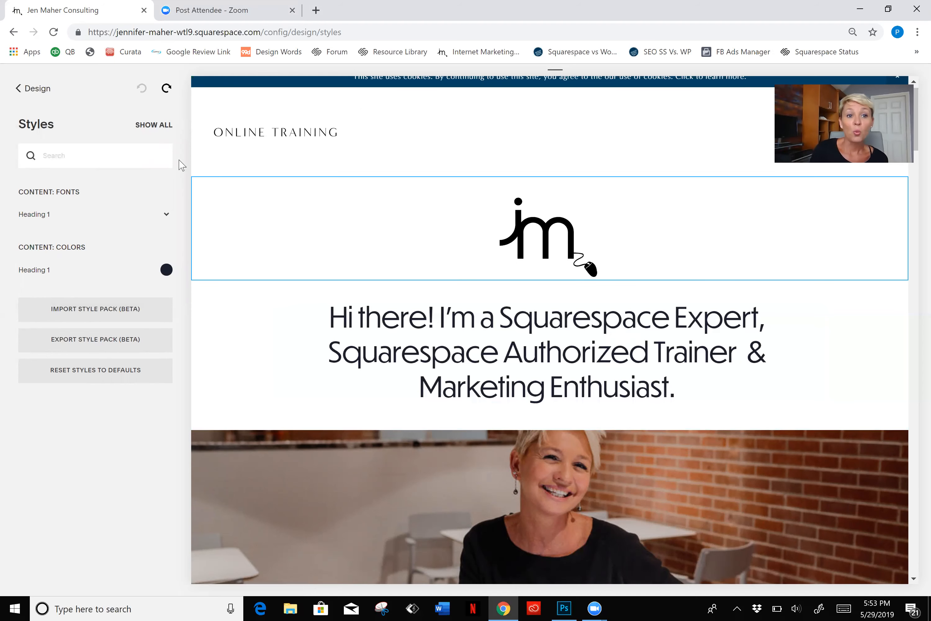
Remove the heading filter so the complete list of site style settings is shown
right_click(153, 127)
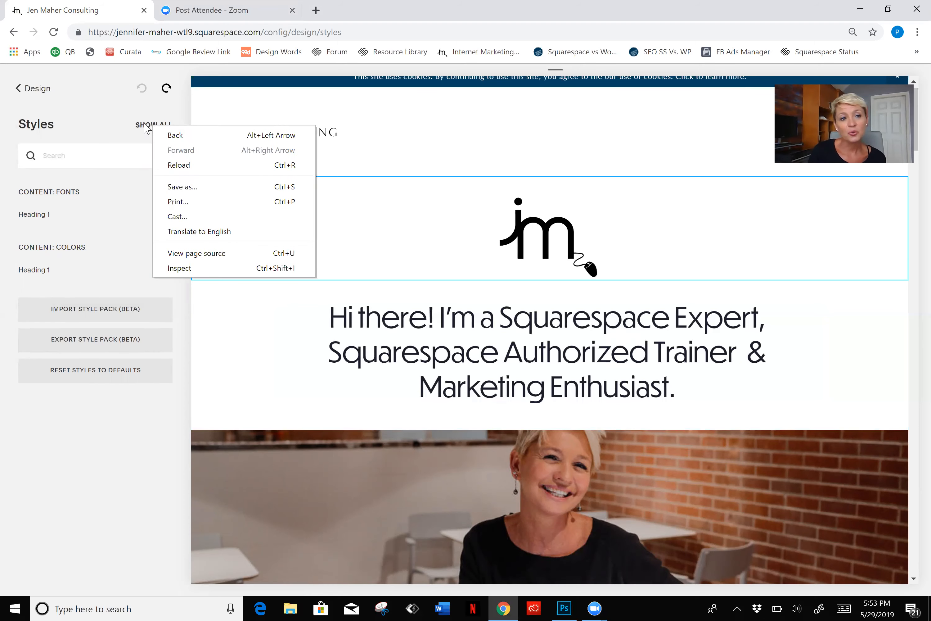
left_click(144, 126)
left_click(145, 126)
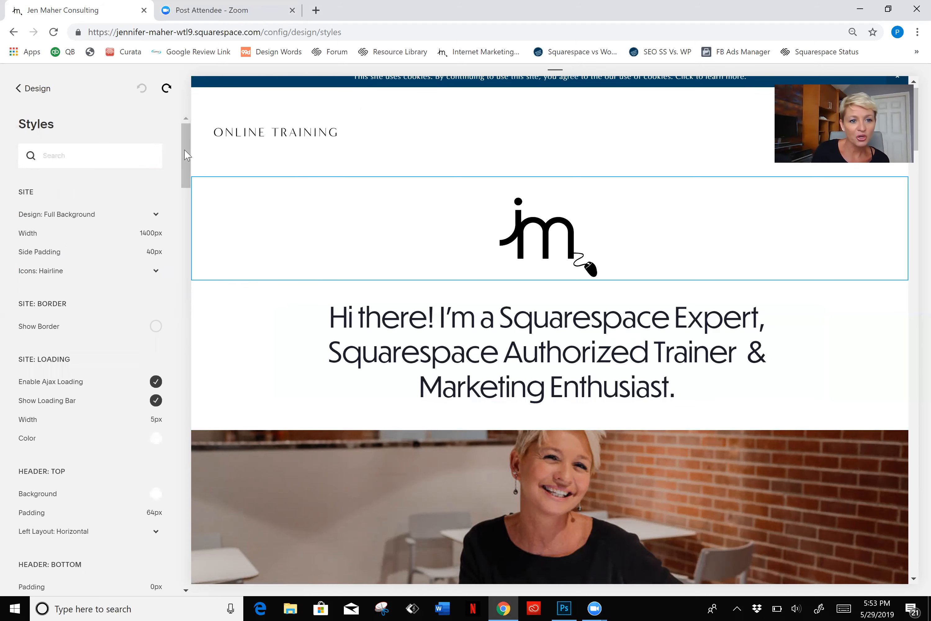
Show the Heading 1 style settings from the large introduction heading and try the magenta color hsl(307, 90%, 40%) on it
left_click_drag(182, 165, 187, 227)
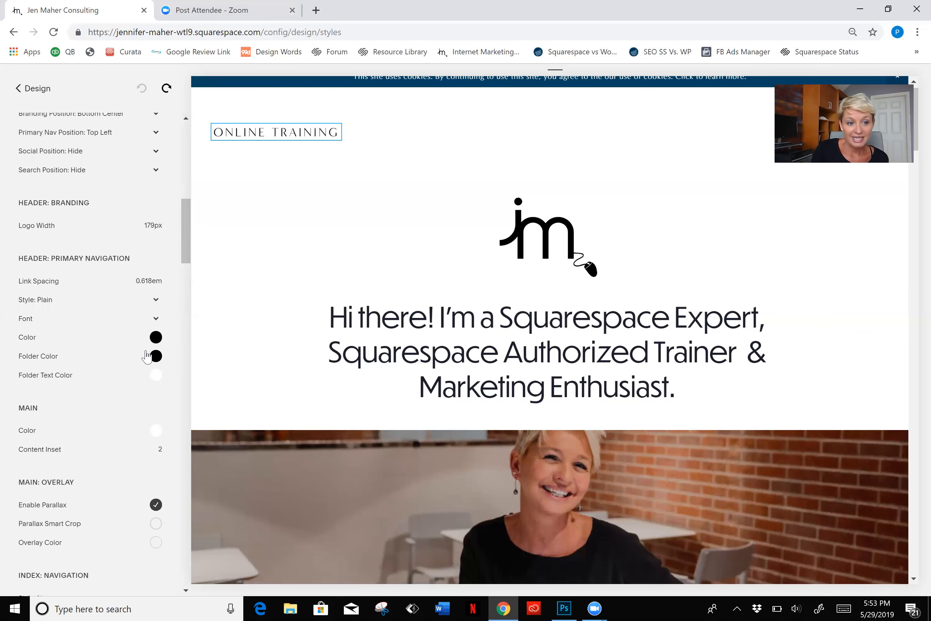
left_click(432, 355)
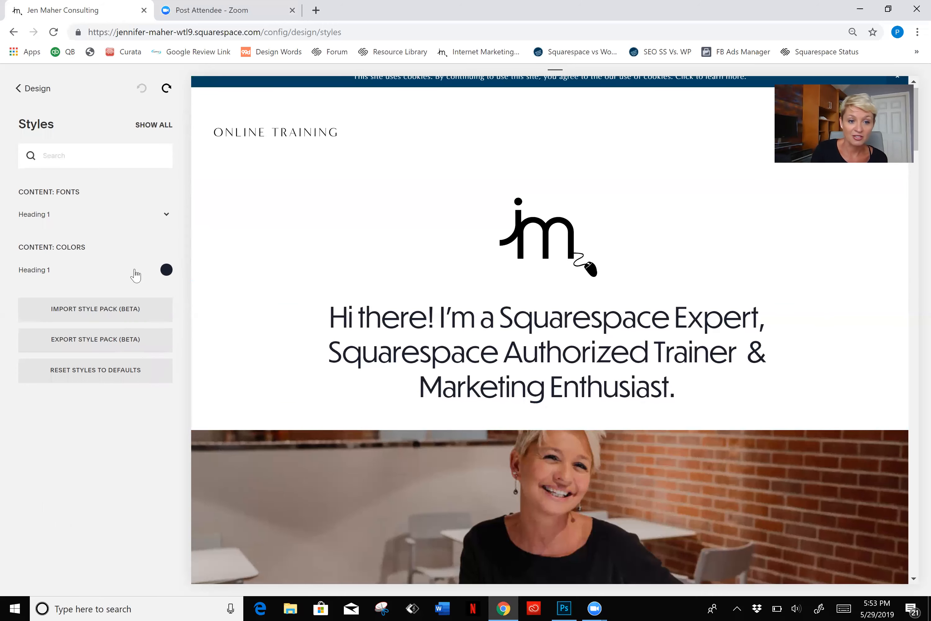
left_click(167, 270)
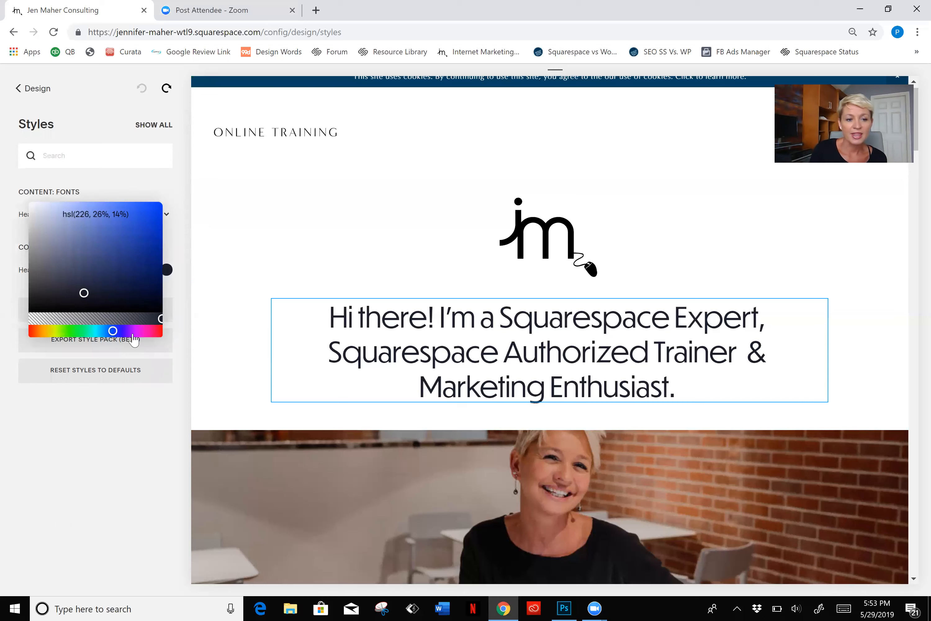
left_click(143, 330)
left_click(155, 228)
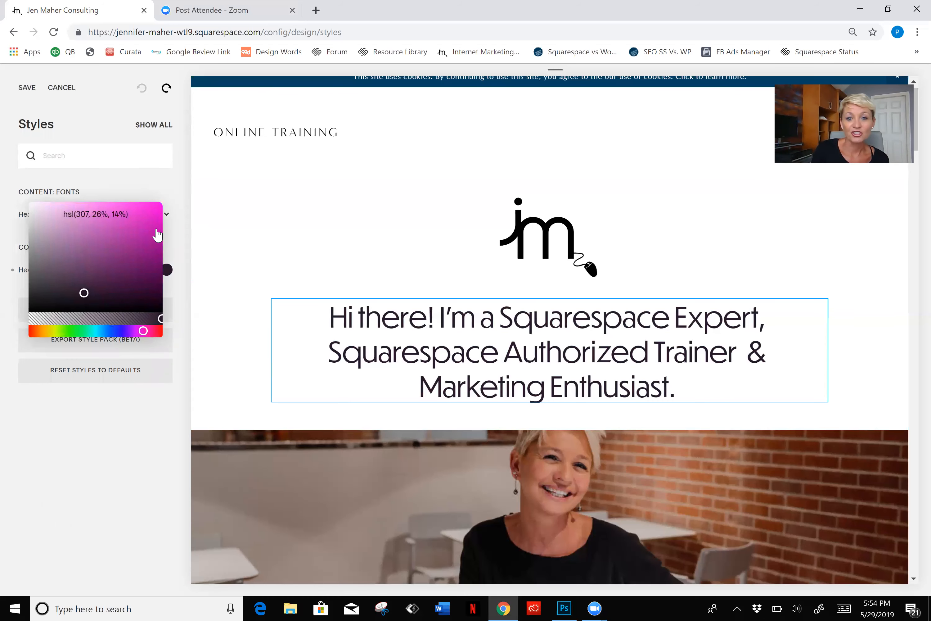
Set the Heading 1 color to the dark gold hsl(45, 80%, 29%) and copy its color value
left_click(46, 330)
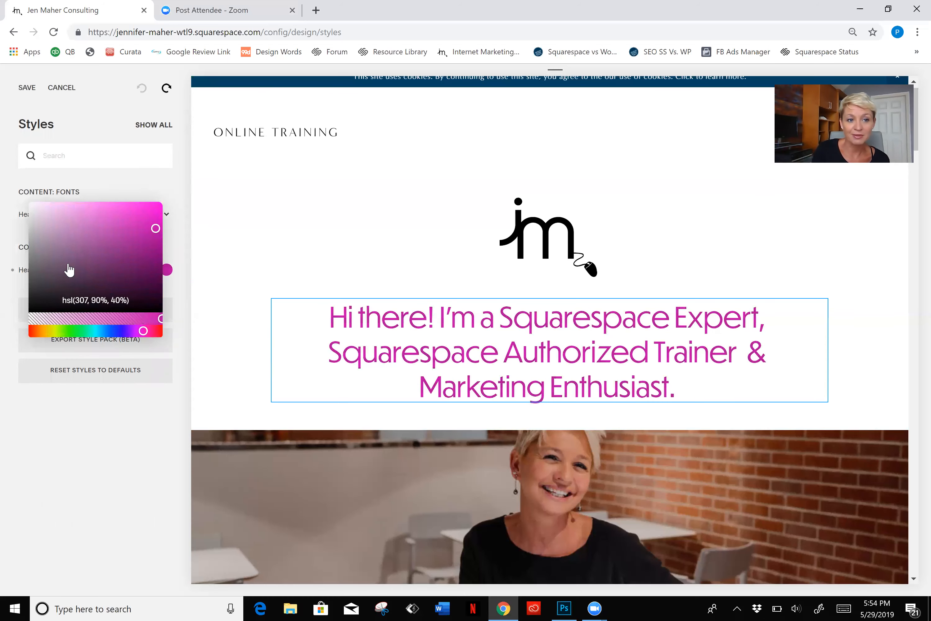
left_click(149, 256)
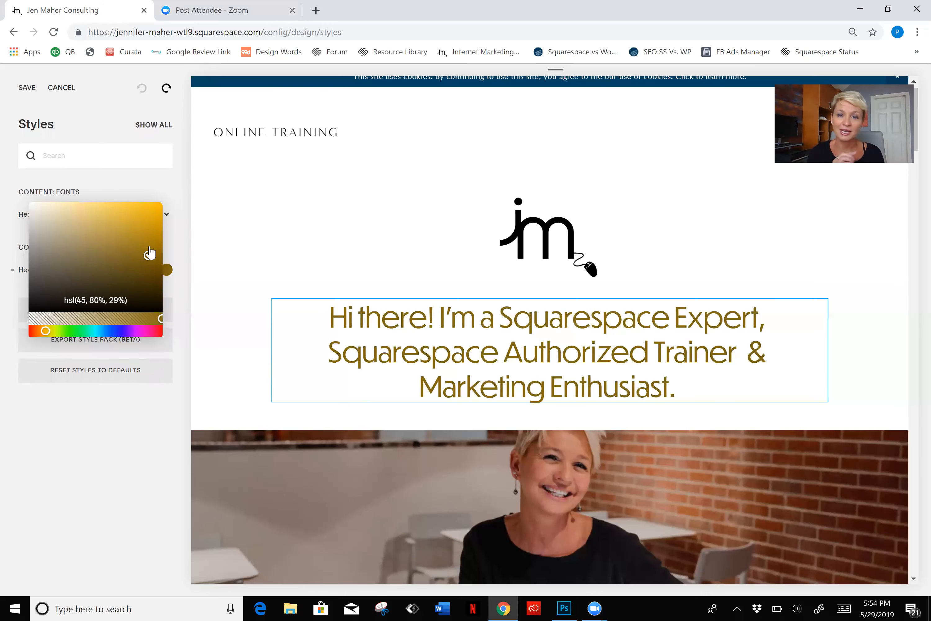
left_click(136, 300)
left_click_drag(129, 300, 57, 300)
key("ctrl+c")
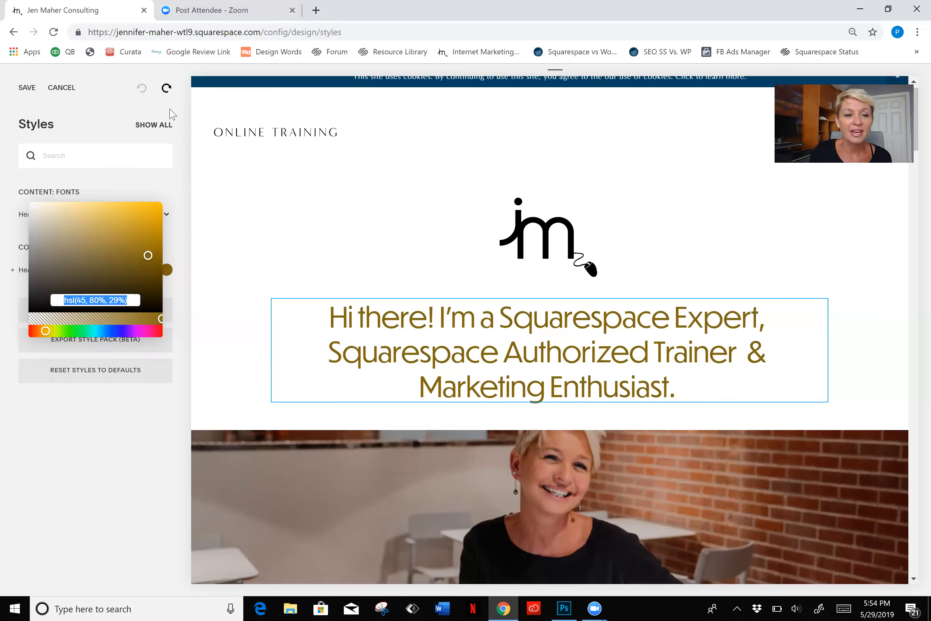
Clear the Heading 1 filter and browse the complete list of style settings towards the content fonts
left_click(151, 125)
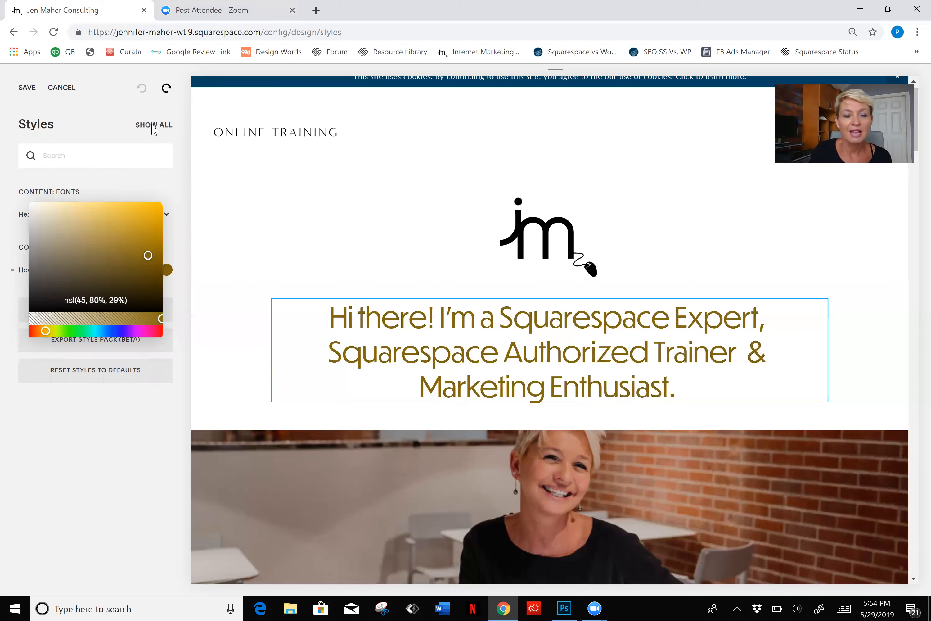
left_click(153, 129)
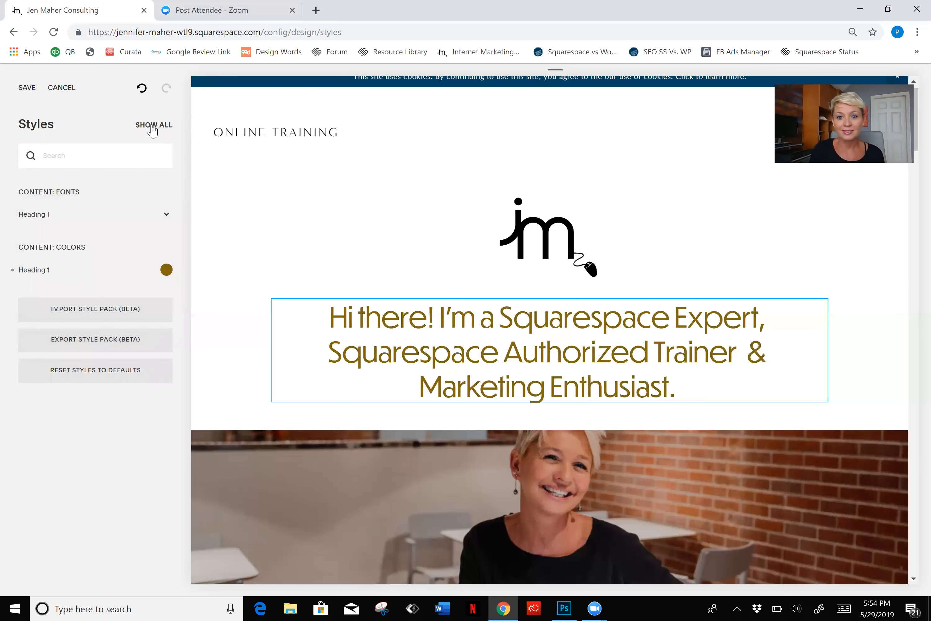
left_click(152, 127)
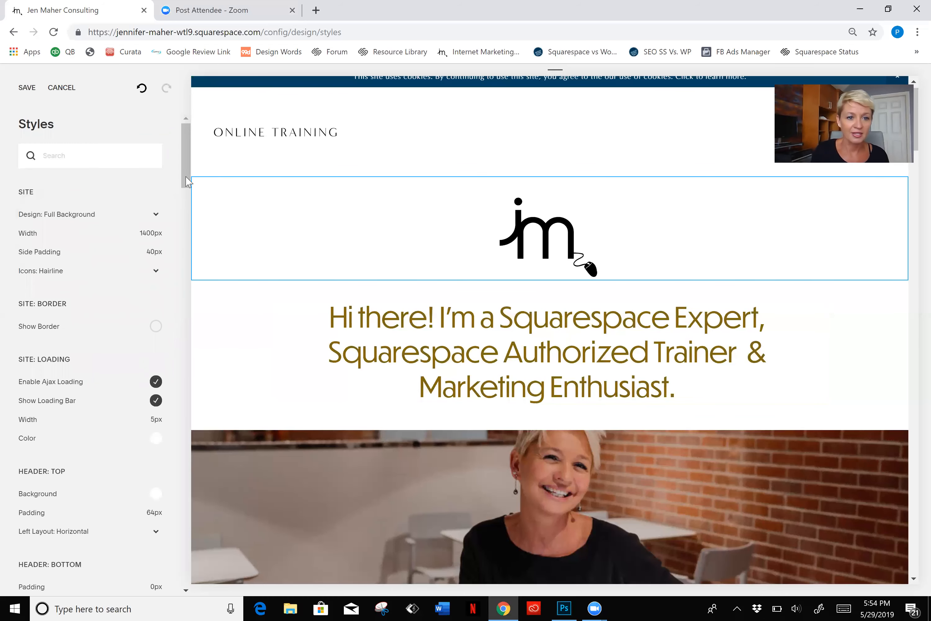
left_click_drag(186, 188, 187, 287)
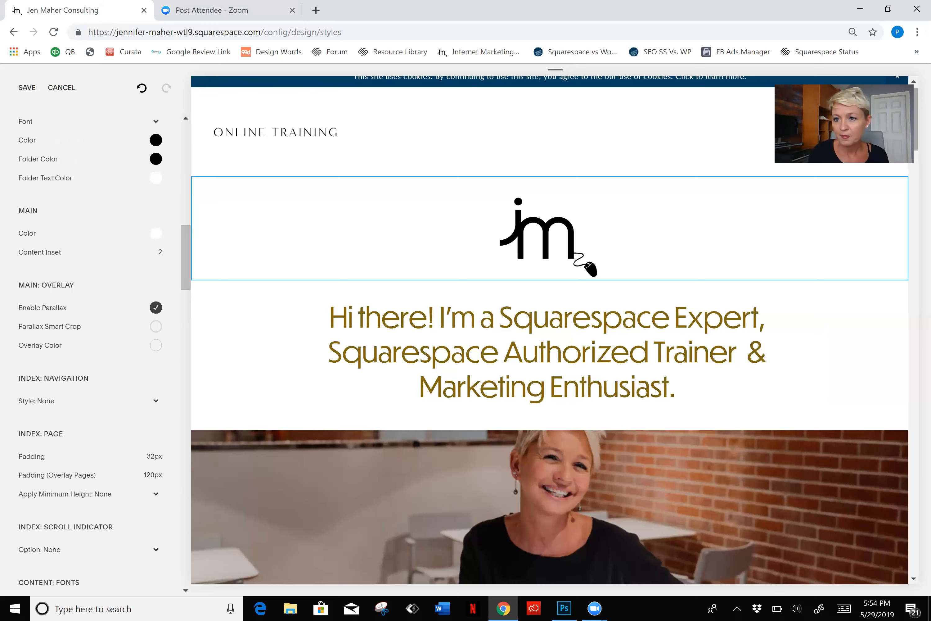
Display the style settings of the large button blocks below the homepage's introduction text
left_click(549, 225)
scroll(549, 225, "down", 3)
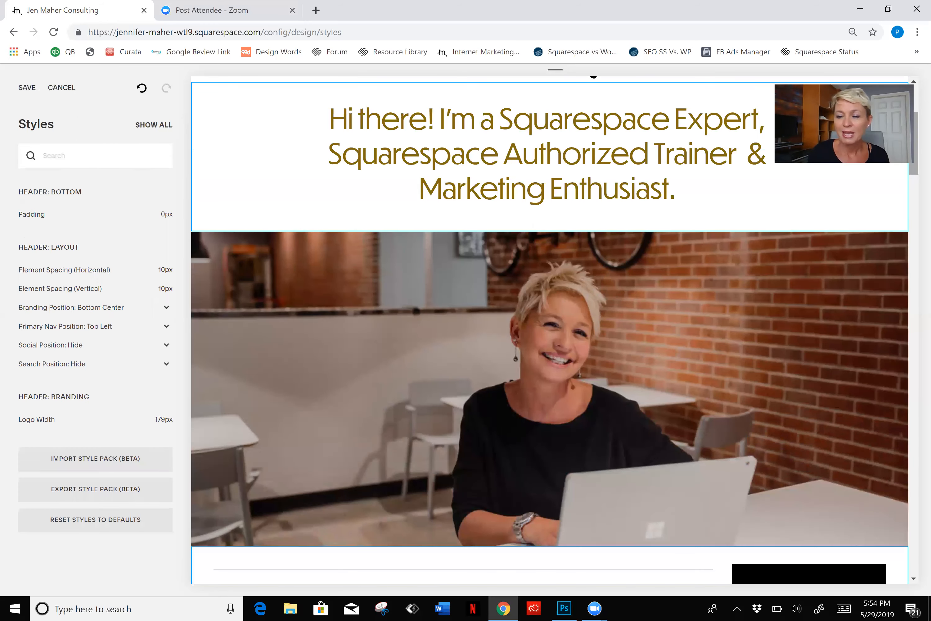
scroll(549, 329, "down", 8)
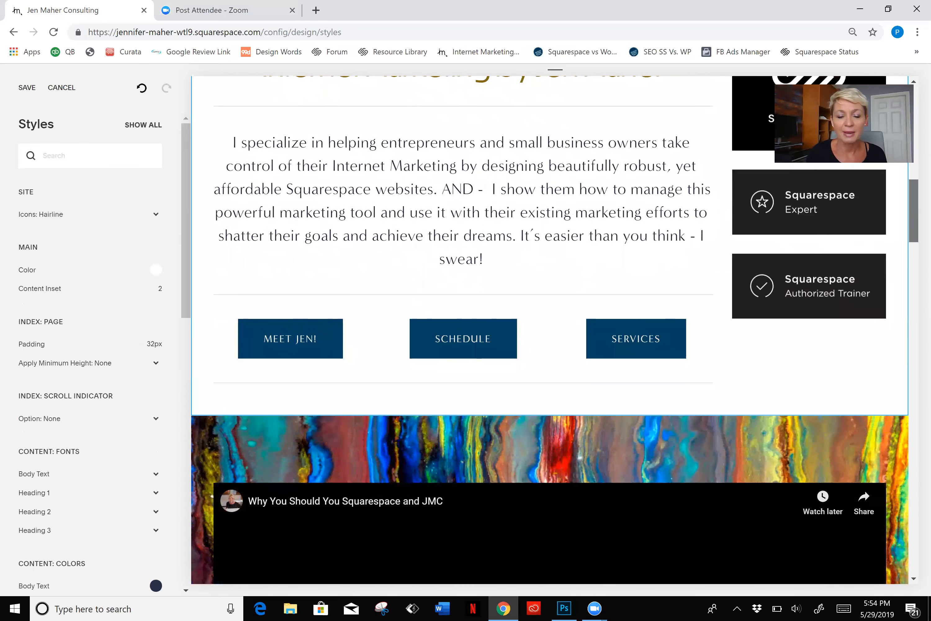
scroll(446, 315, "down", 1)
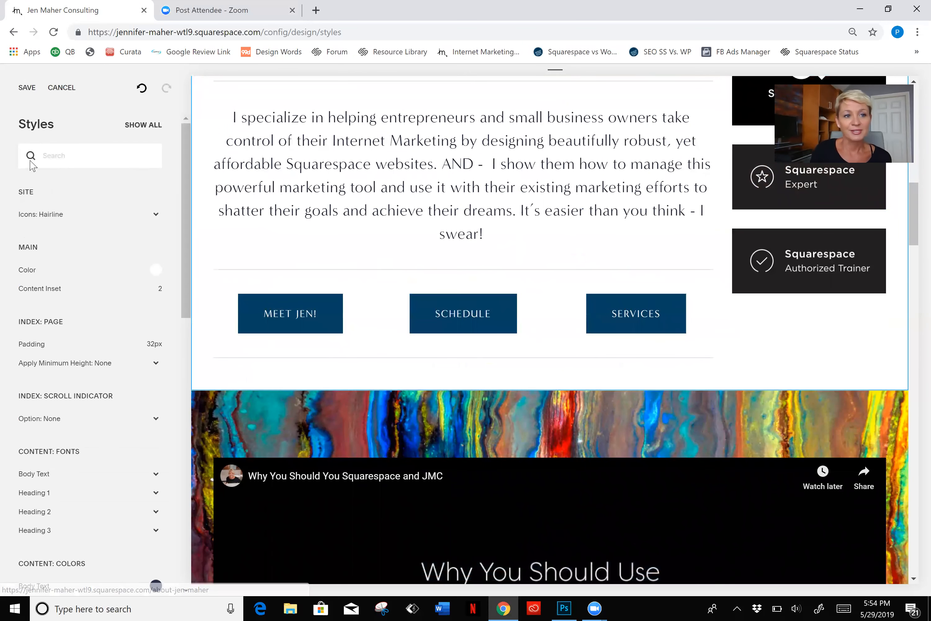
left_click(329, 319)
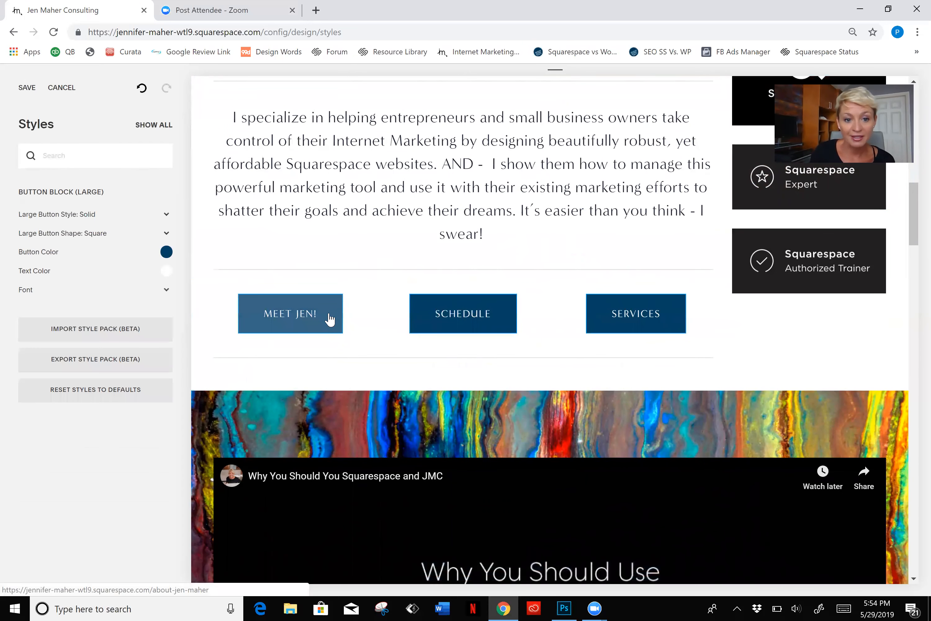
Set the large buttons' Button Color to the copied value hsl(45, 80%, 29%)
left_click(167, 256)
left_click_drag(139, 284, 19, 278)
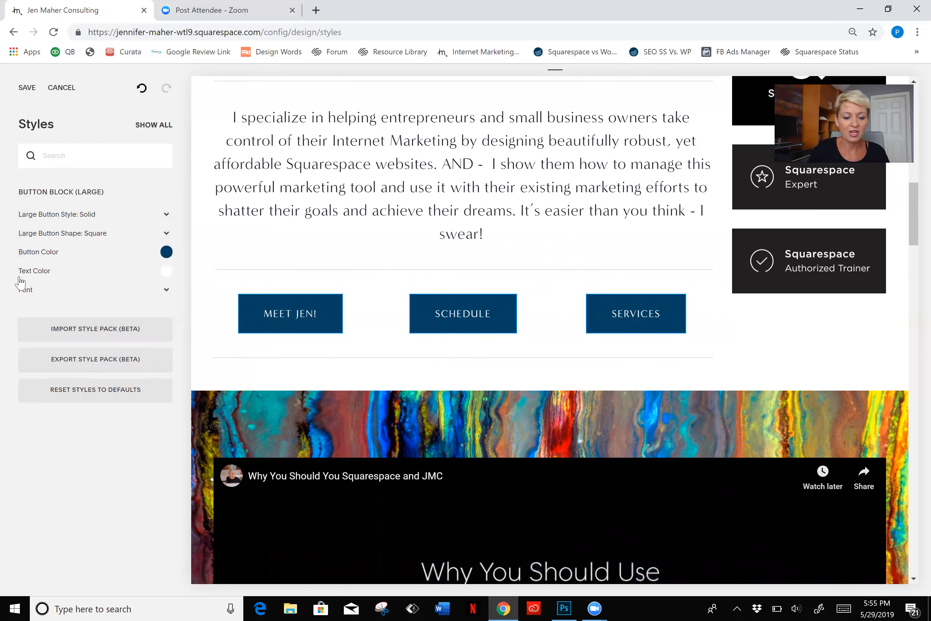
left_click(165, 252)
left_click(141, 282)
key("BackSpace")
key("BackSpace")
key("BackSpace")
key("BackSpace")
key("BackSpace")
key("BackSpace")
key("BackSpace")
key("BackSpace")
key("BackSpace")
key("BackSpace")
key("BackSpace")
key("BackSpace")
key("BackSpace")
key("BackSpace")
key("BackSpace")
key("BackSpace")
key("BackSpace")
key("BackSpace")
key("ctrl+v")
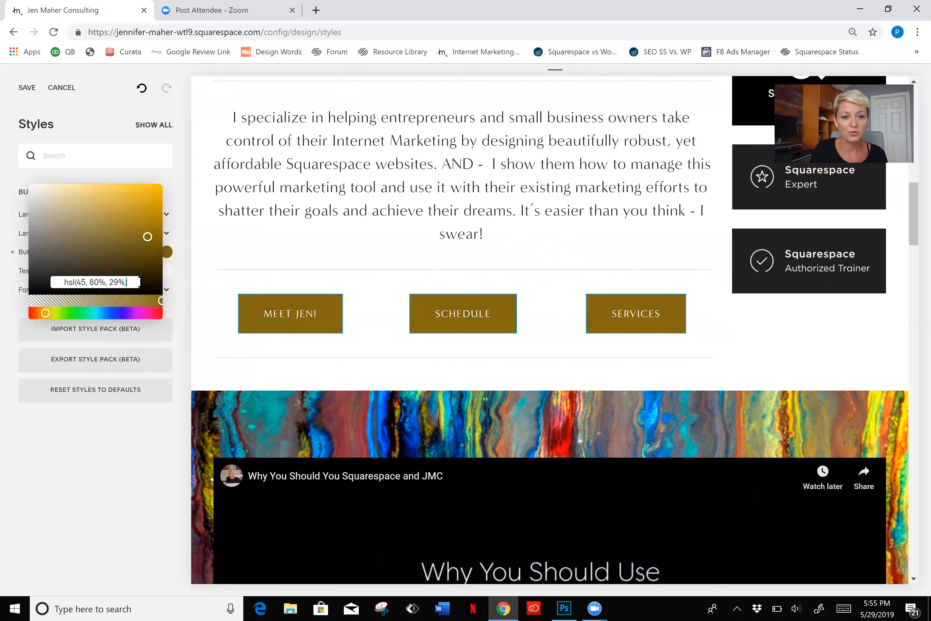
key("Return")
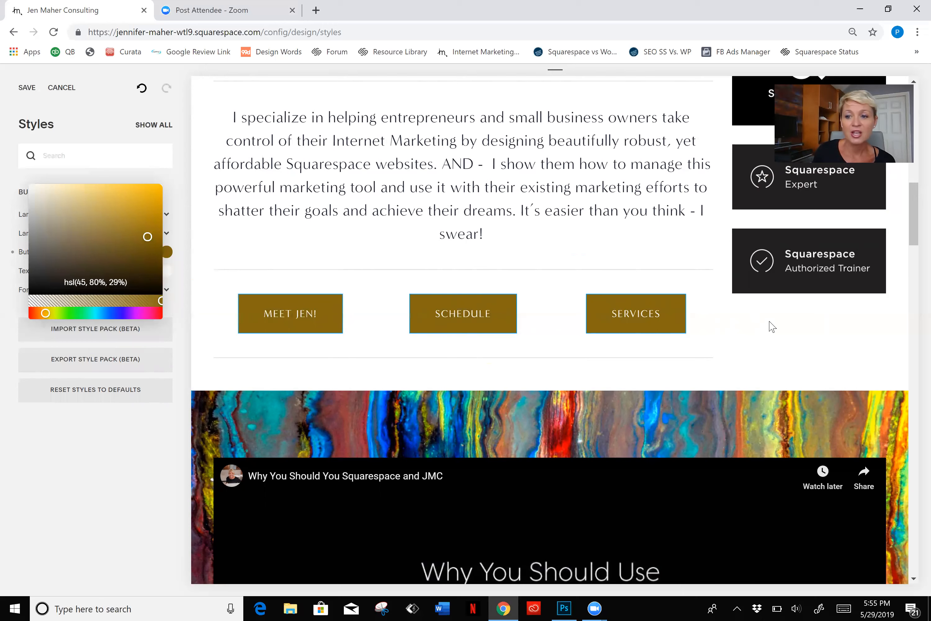
Switch to Photoshop and sample the yellow of the letter A in the REACH logo with the Eyedropper tool
right_click(929, 253)
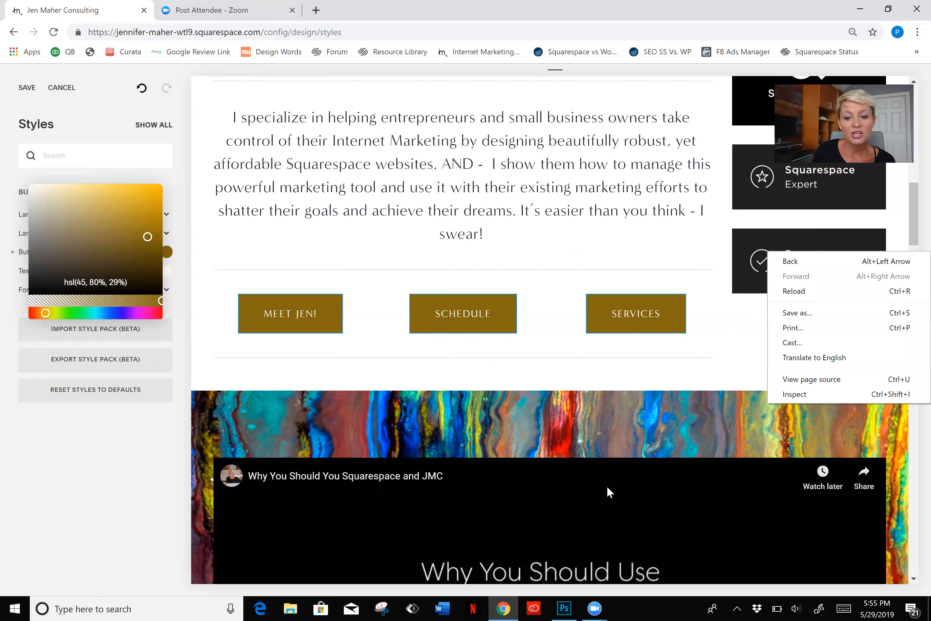
left_click(566, 607)
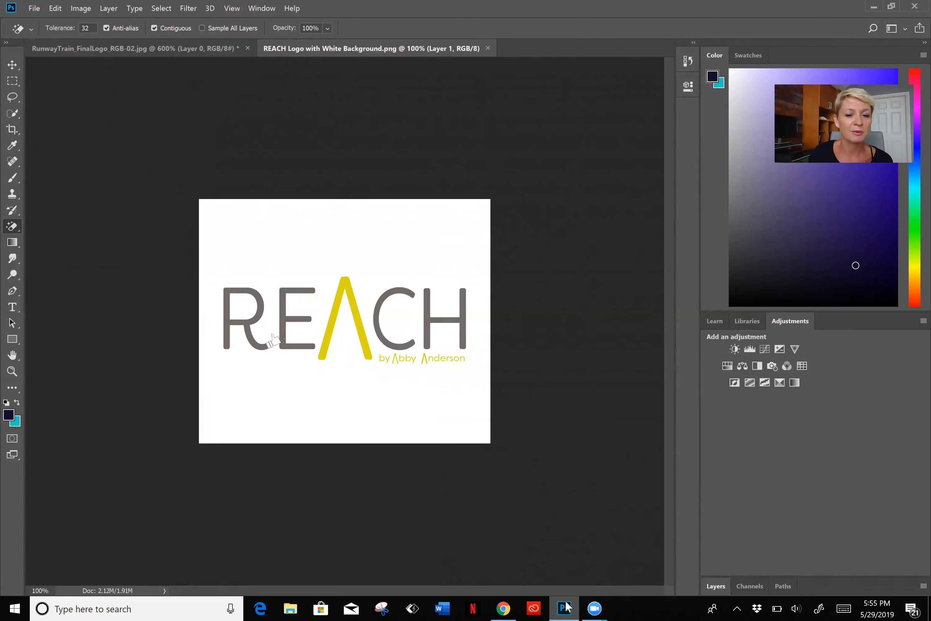
mouse_move(595, 607)
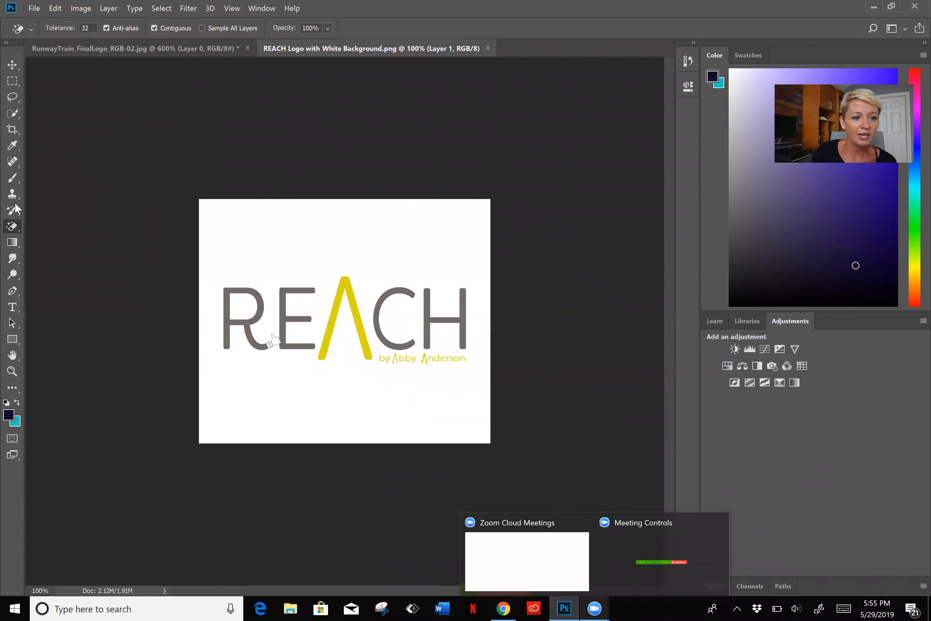
left_click(12, 150)
left_click(65, 147)
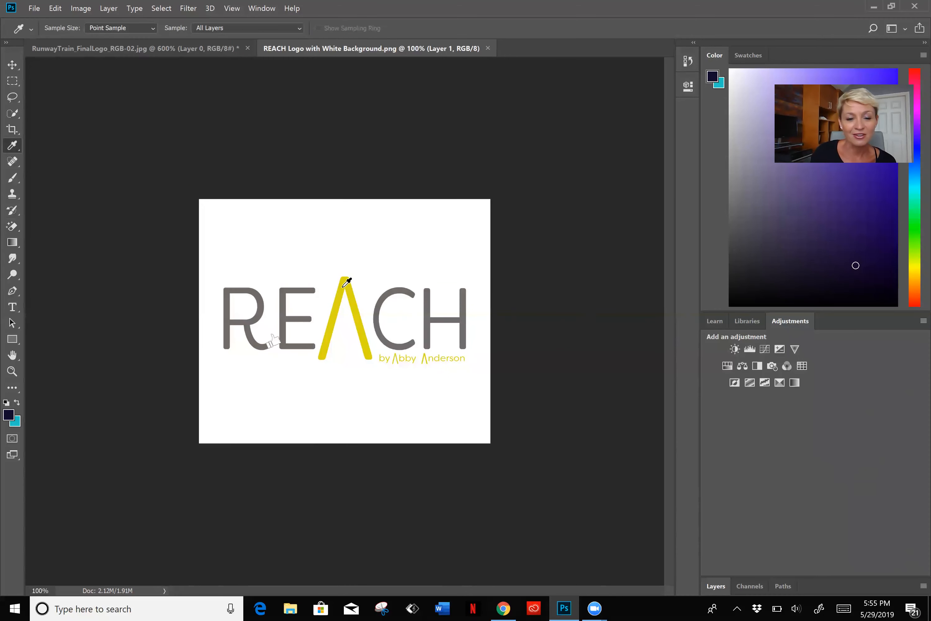
right_click(343, 287)
left_click(343, 287)
left_click(345, 281)
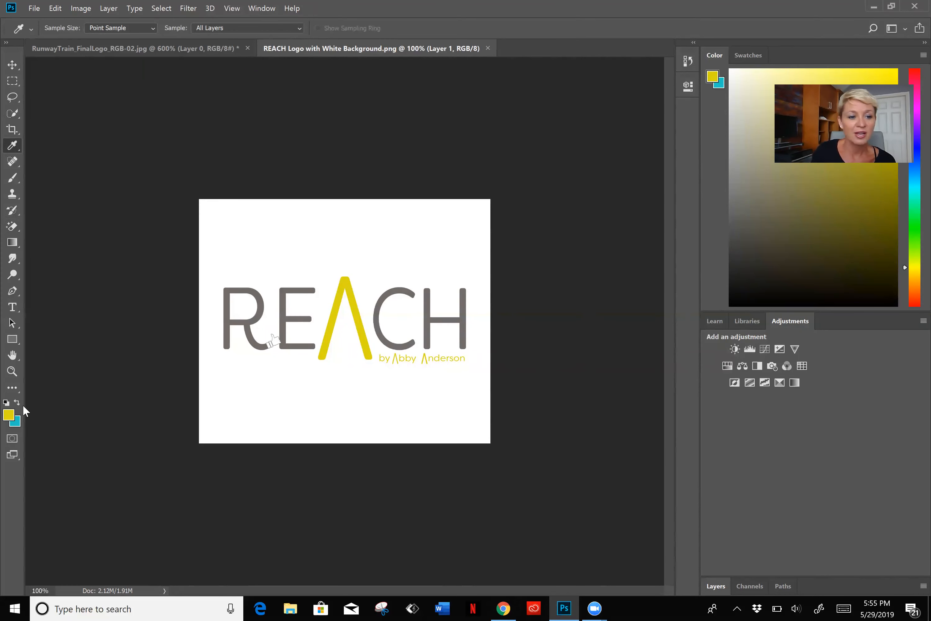
Open the sampled foreground color for editing, select its hex code, and switch back to Squarespace in Chrome
left_click(8, 417)
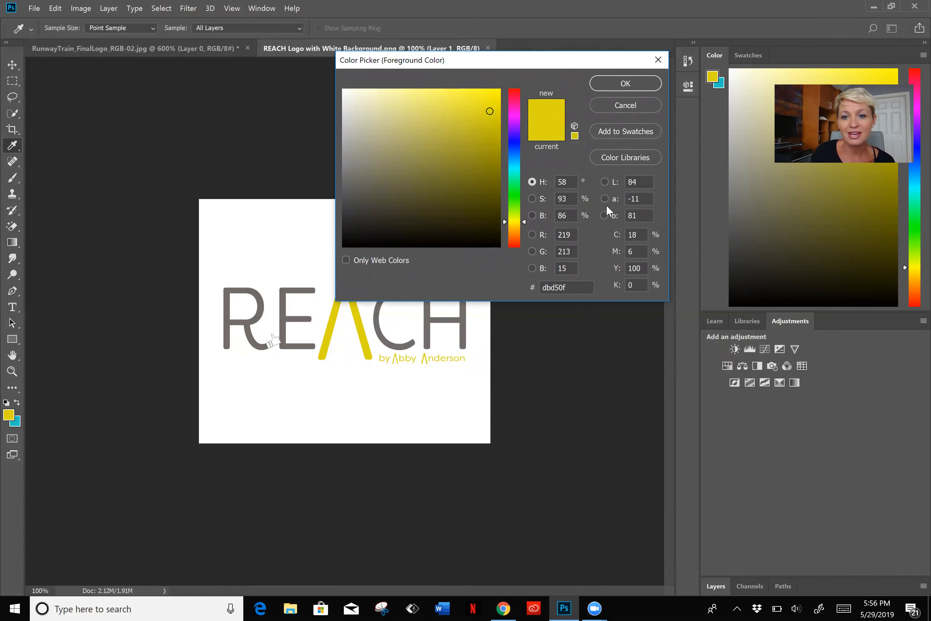
left_click(573, 287)
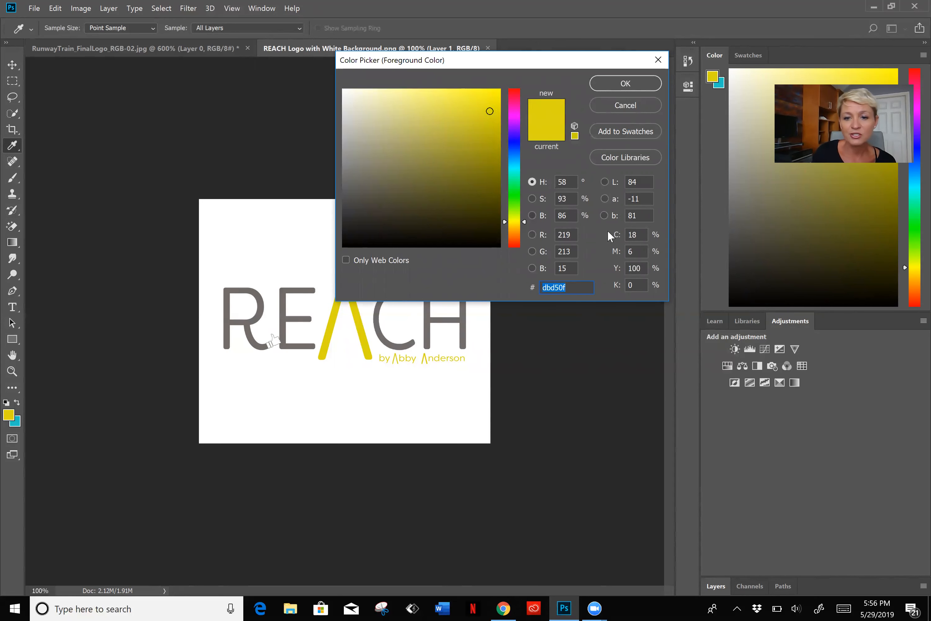
left_click(503, 609)
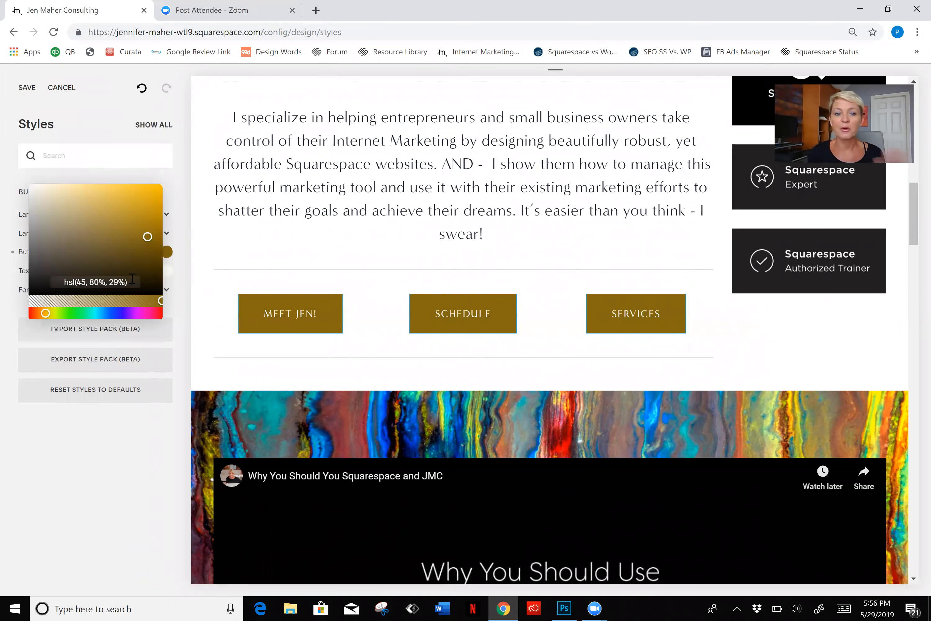
Discard all unsaved style changes and return to the site's main menu
left_click(69, 89)
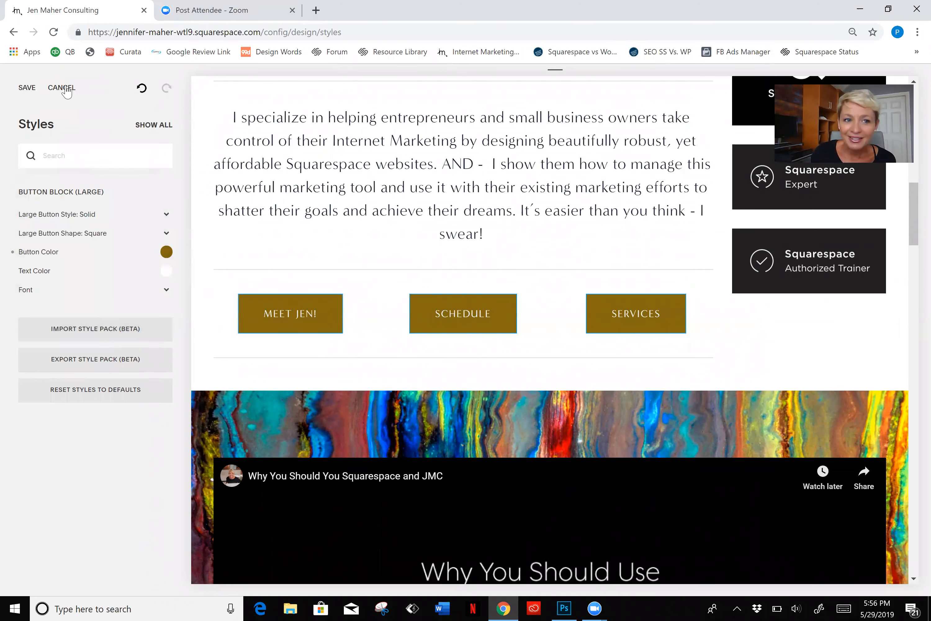
left_click(68, 89)
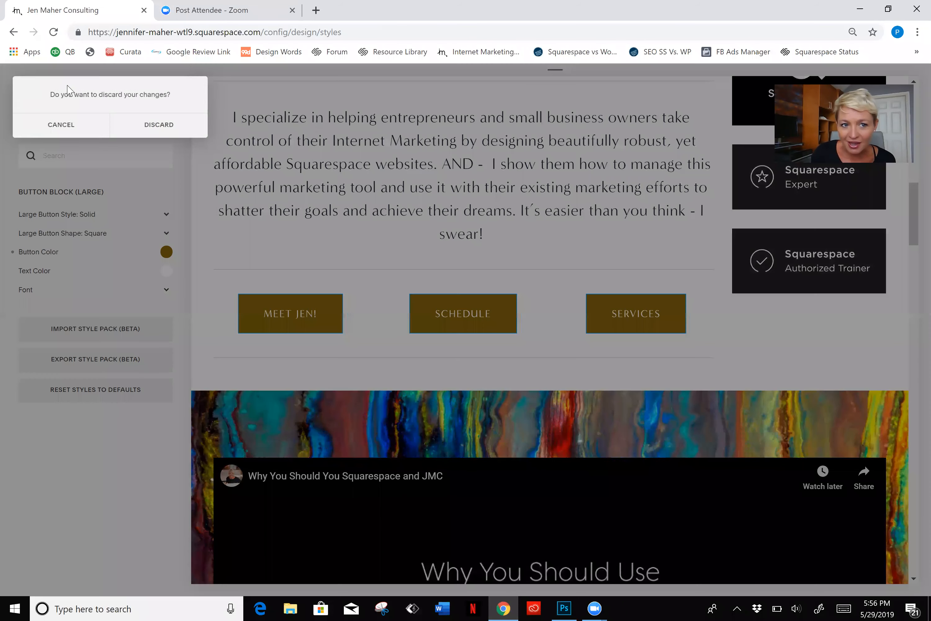
left_click(151, 128)
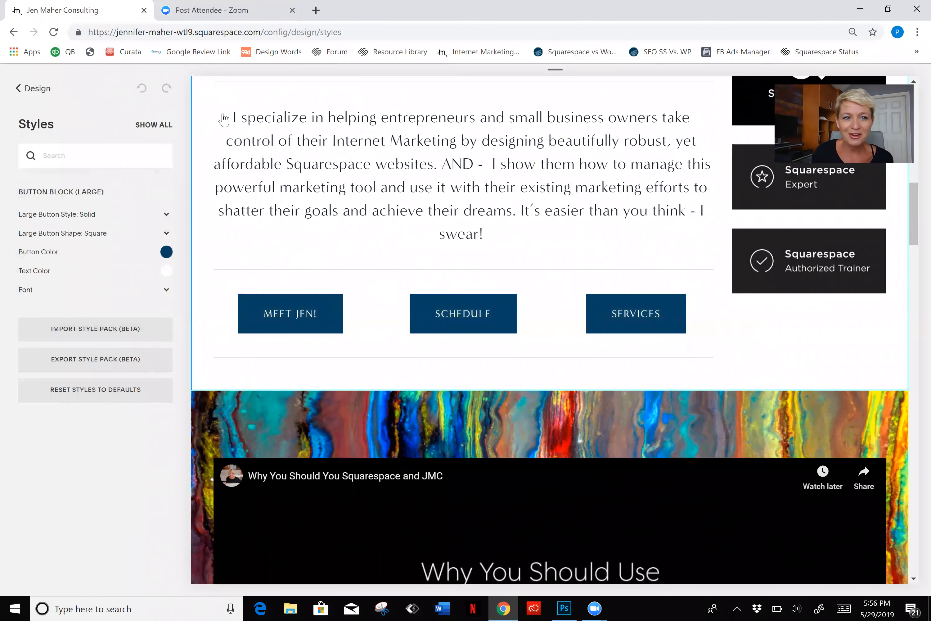
left_click(35, 89)
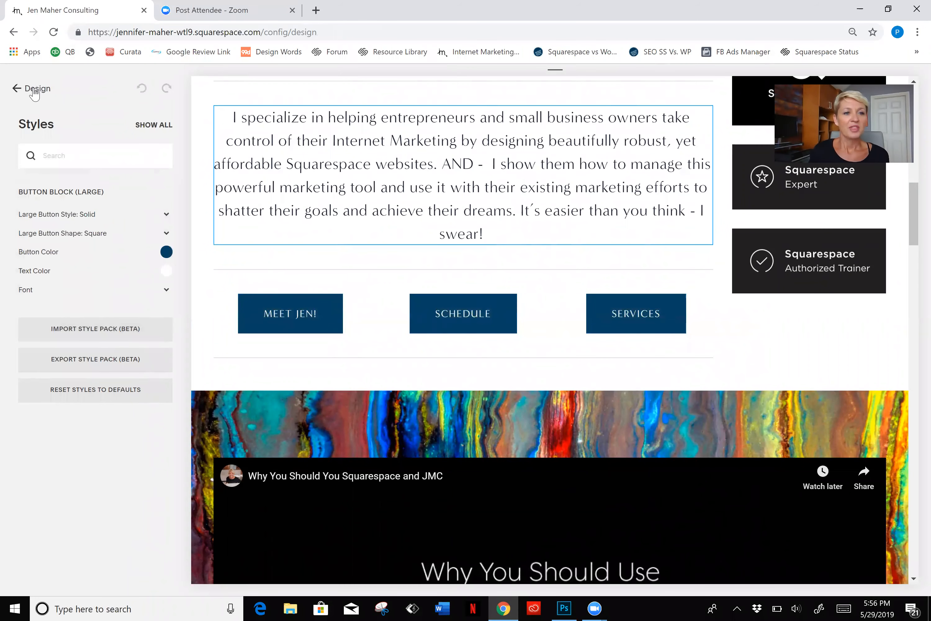
left_click(35, 89)
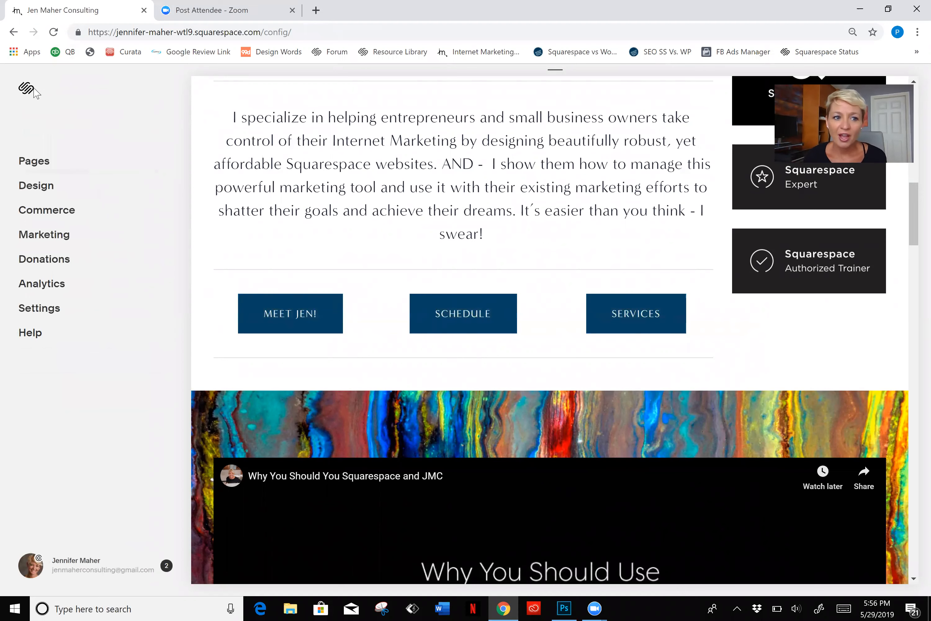